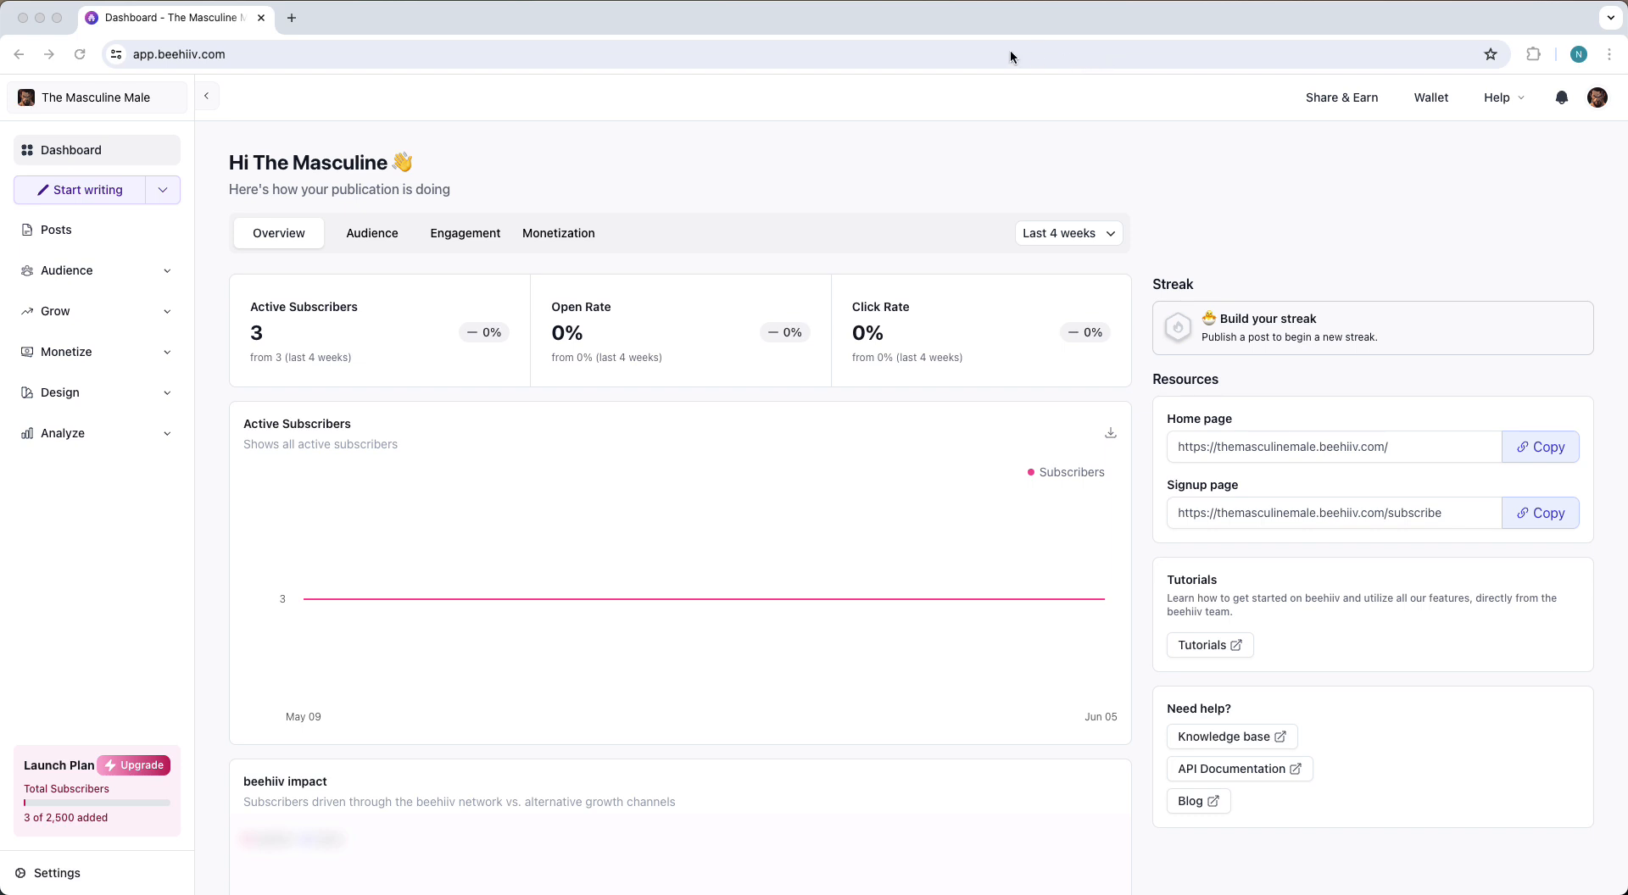
- Open the publication's Website Builder and look over the home page preview
{"action": "left_click", "coordinate": [135, 56]}
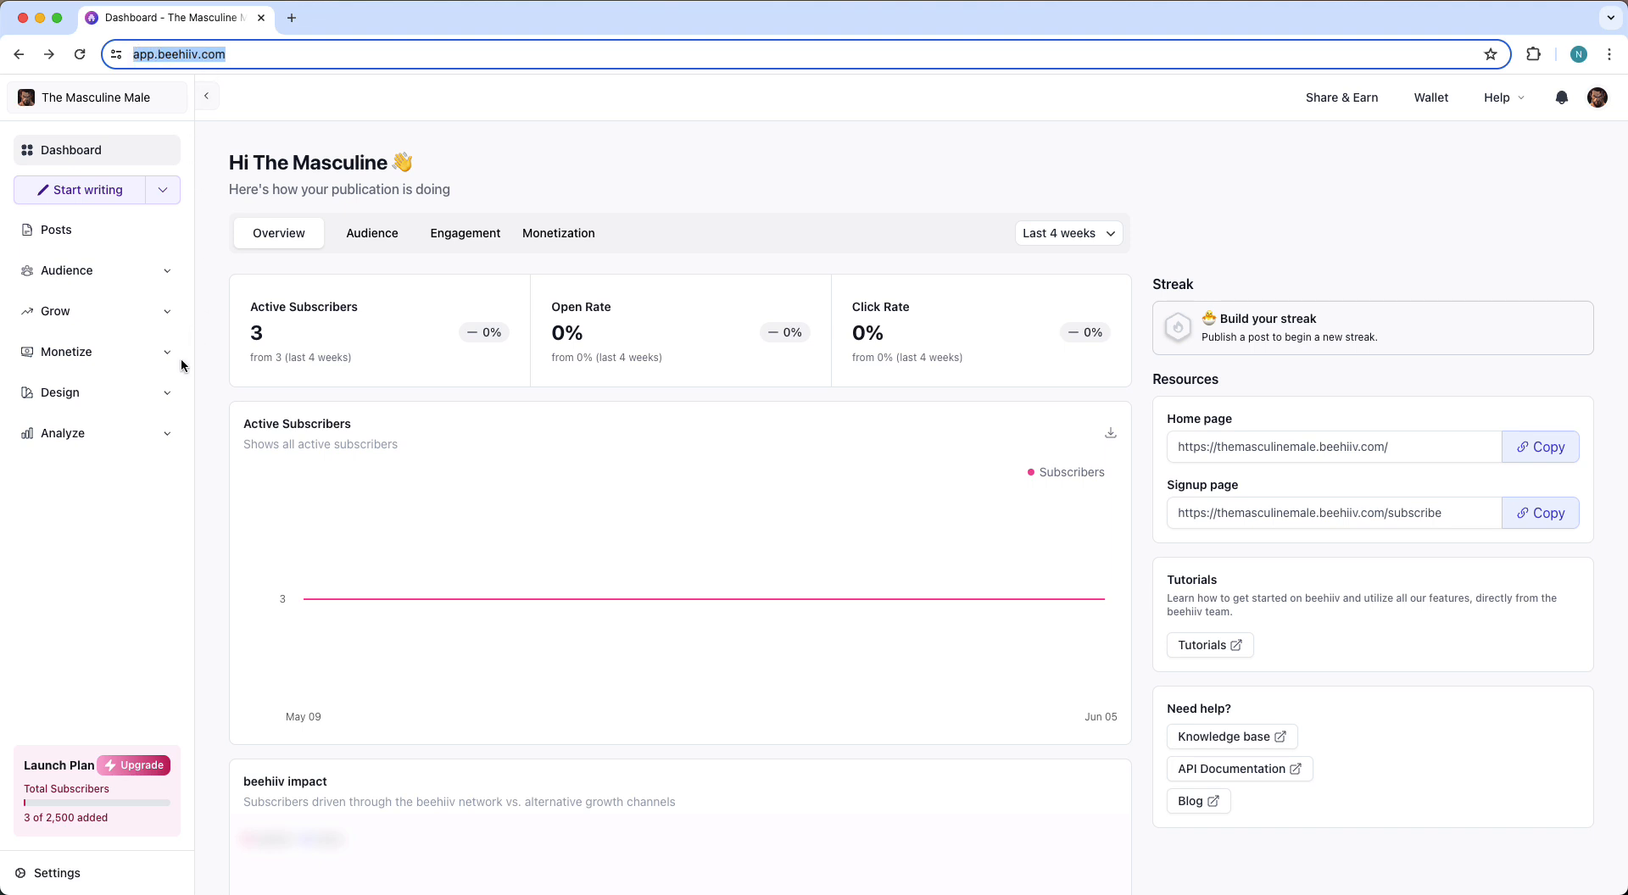
{"action": "left_click", "coordinate": [134, 393]}
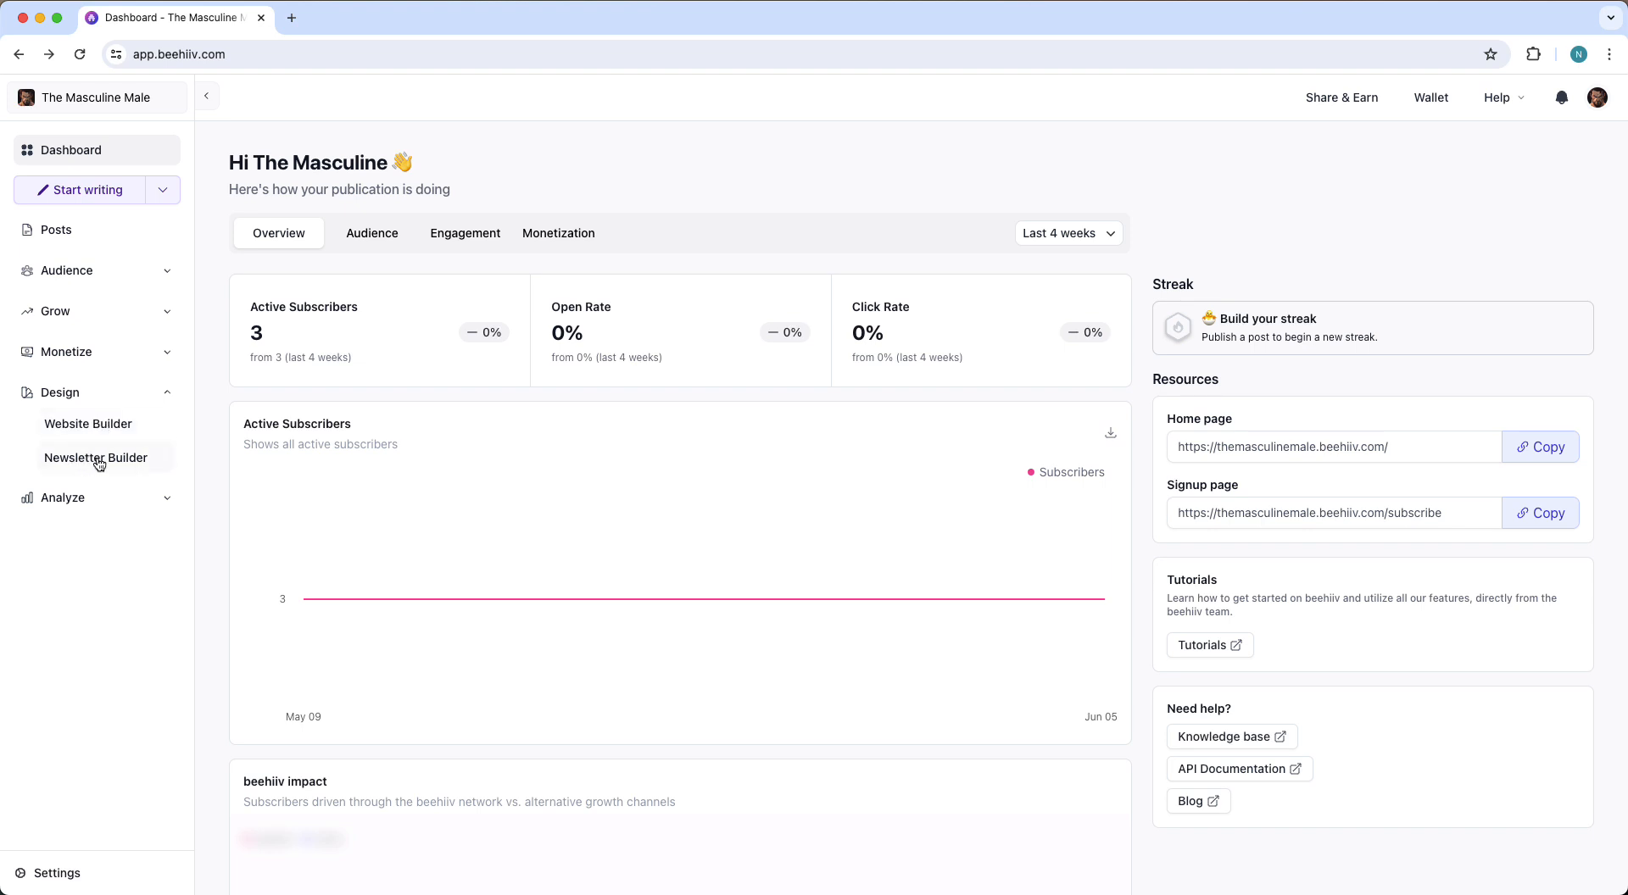
{"action": "left_click", "coordinate": [71, 435]}
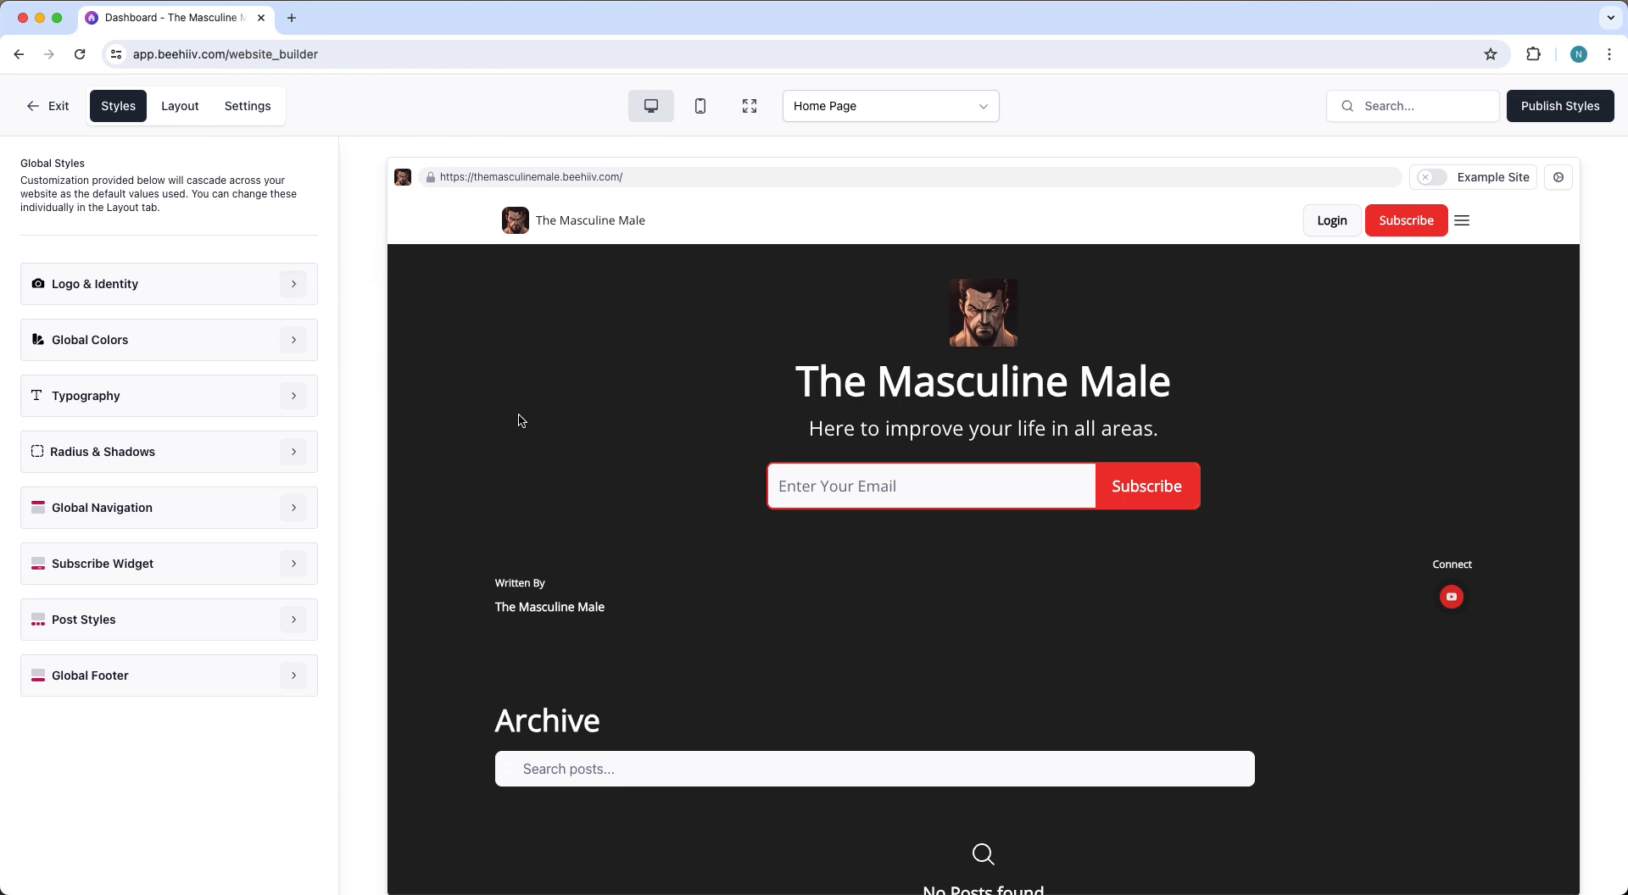
{"action": "scroll", "coordinate": [519, 430], "scroll_direction": "down", "scroll_amount": 3}
{"action": "scroll", "coordinate": [516, 395], "scroll_direction": "up", "scroll_amount": 3}
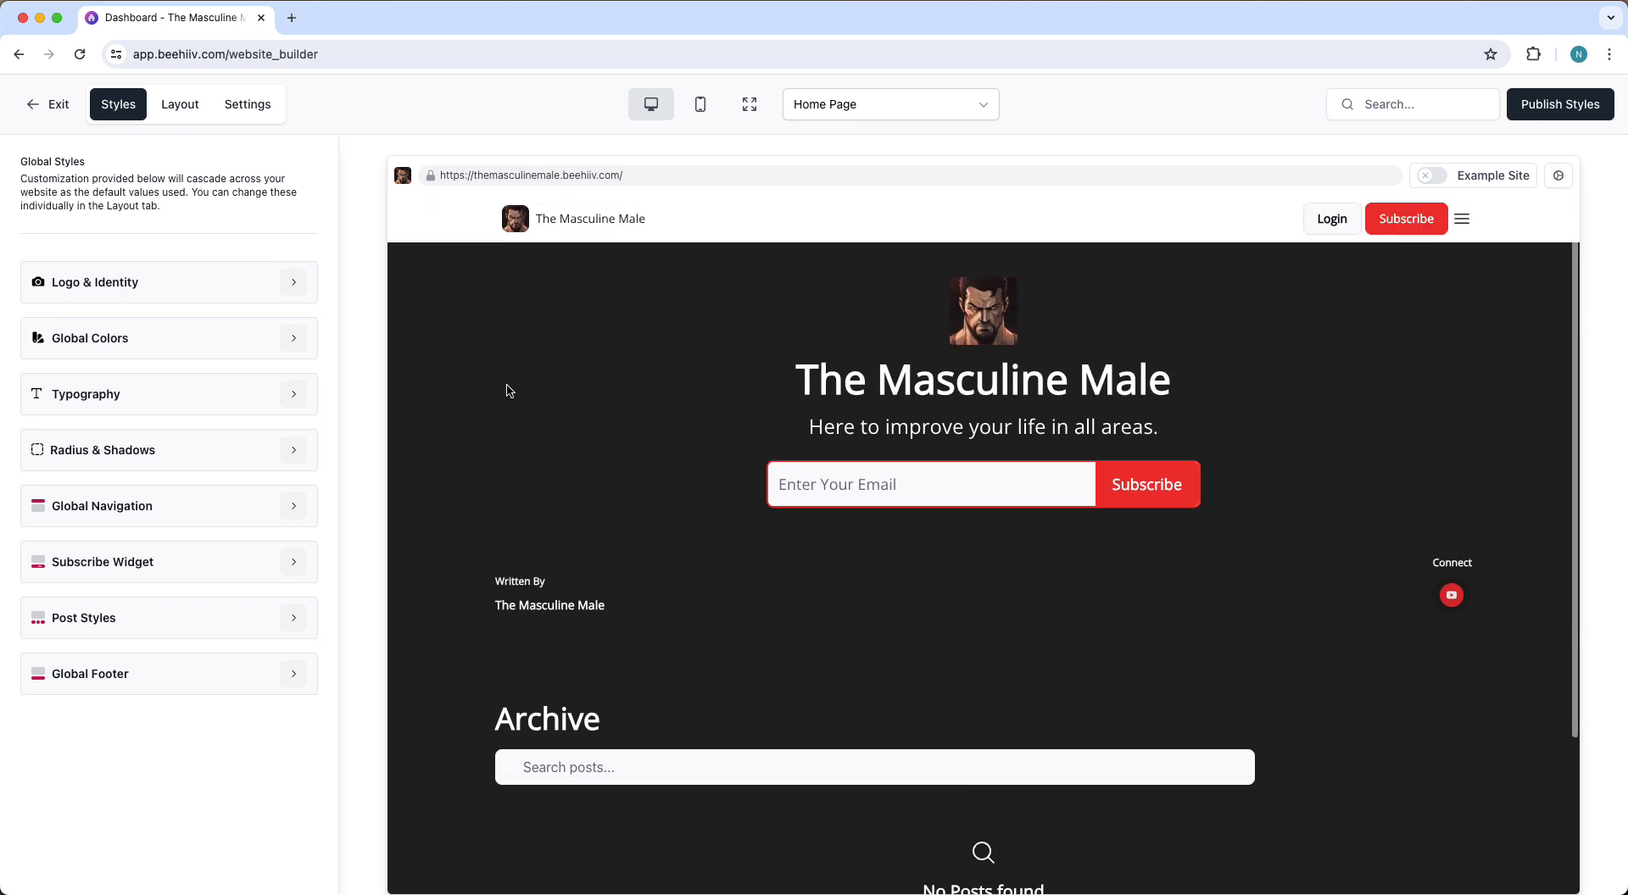
- Review the website's Logo & Identity settings and its Global Colors
{"action": "left_click", "coordinate": [288, 282]}
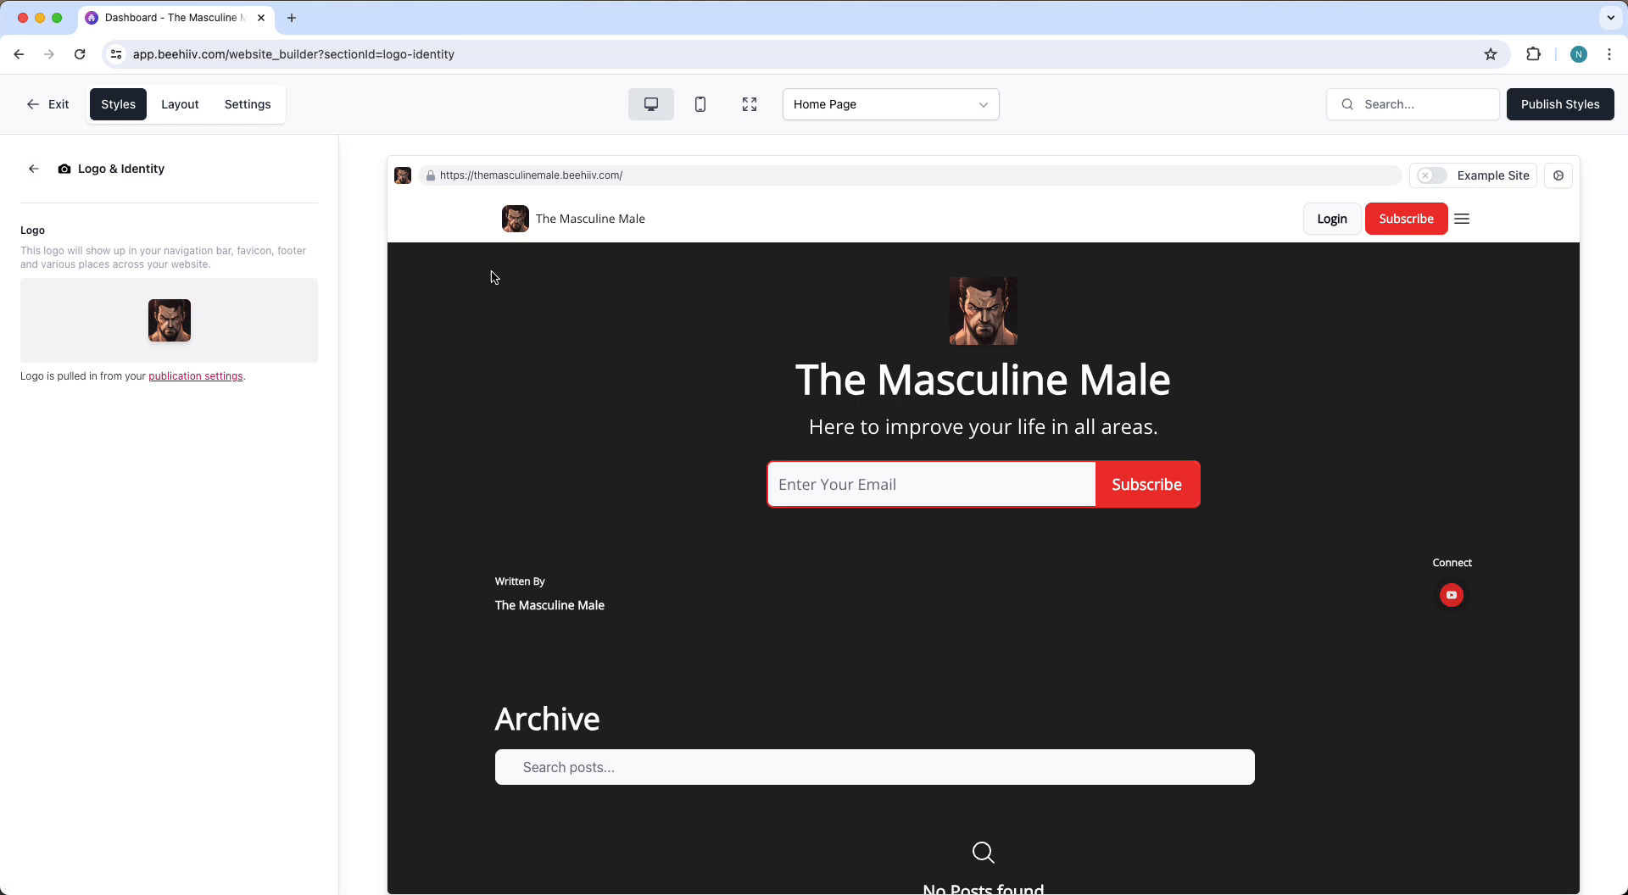
{"action": "left_click", "coordinate": [34, 169]}
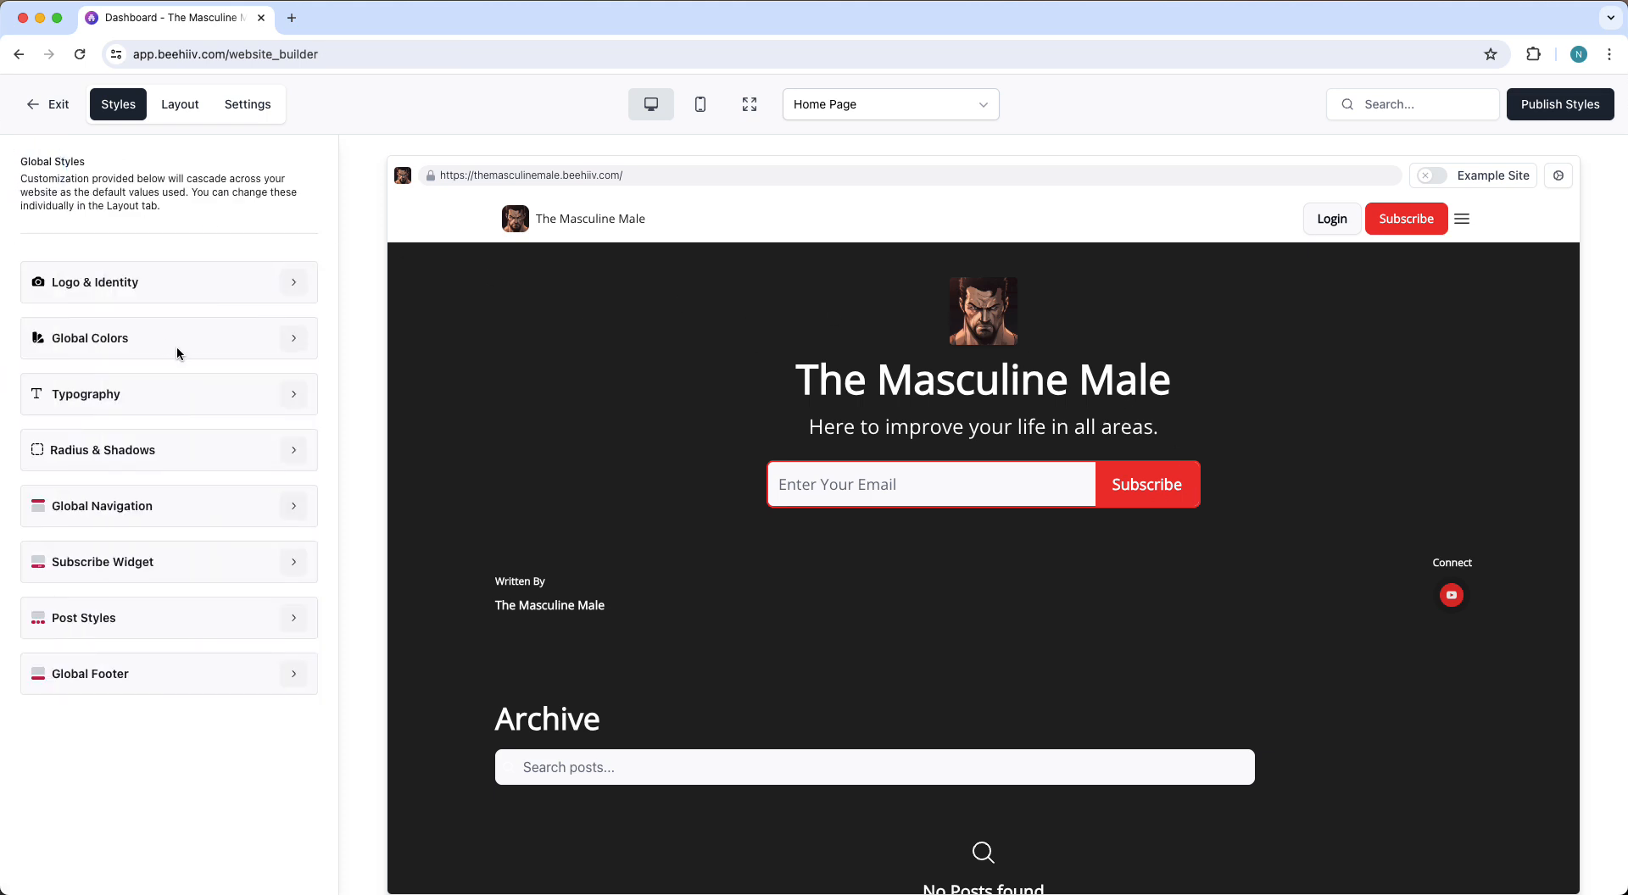
{"action": "left_click", "coordinate": [294, 342]}
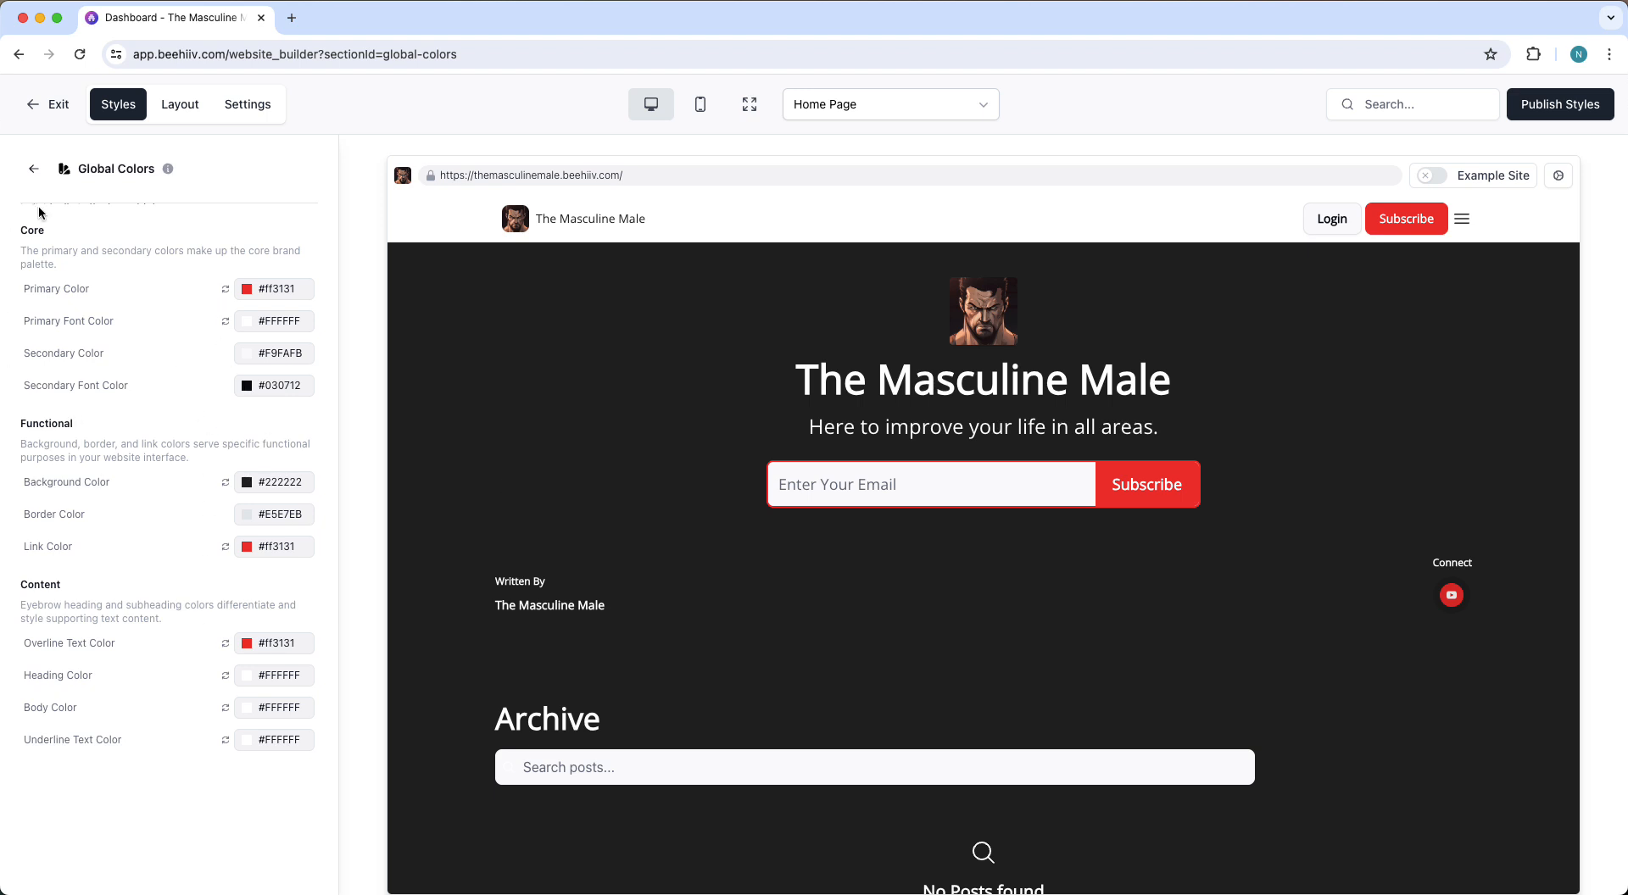
{"action": "left_click", "coordinate": [34, 168]}
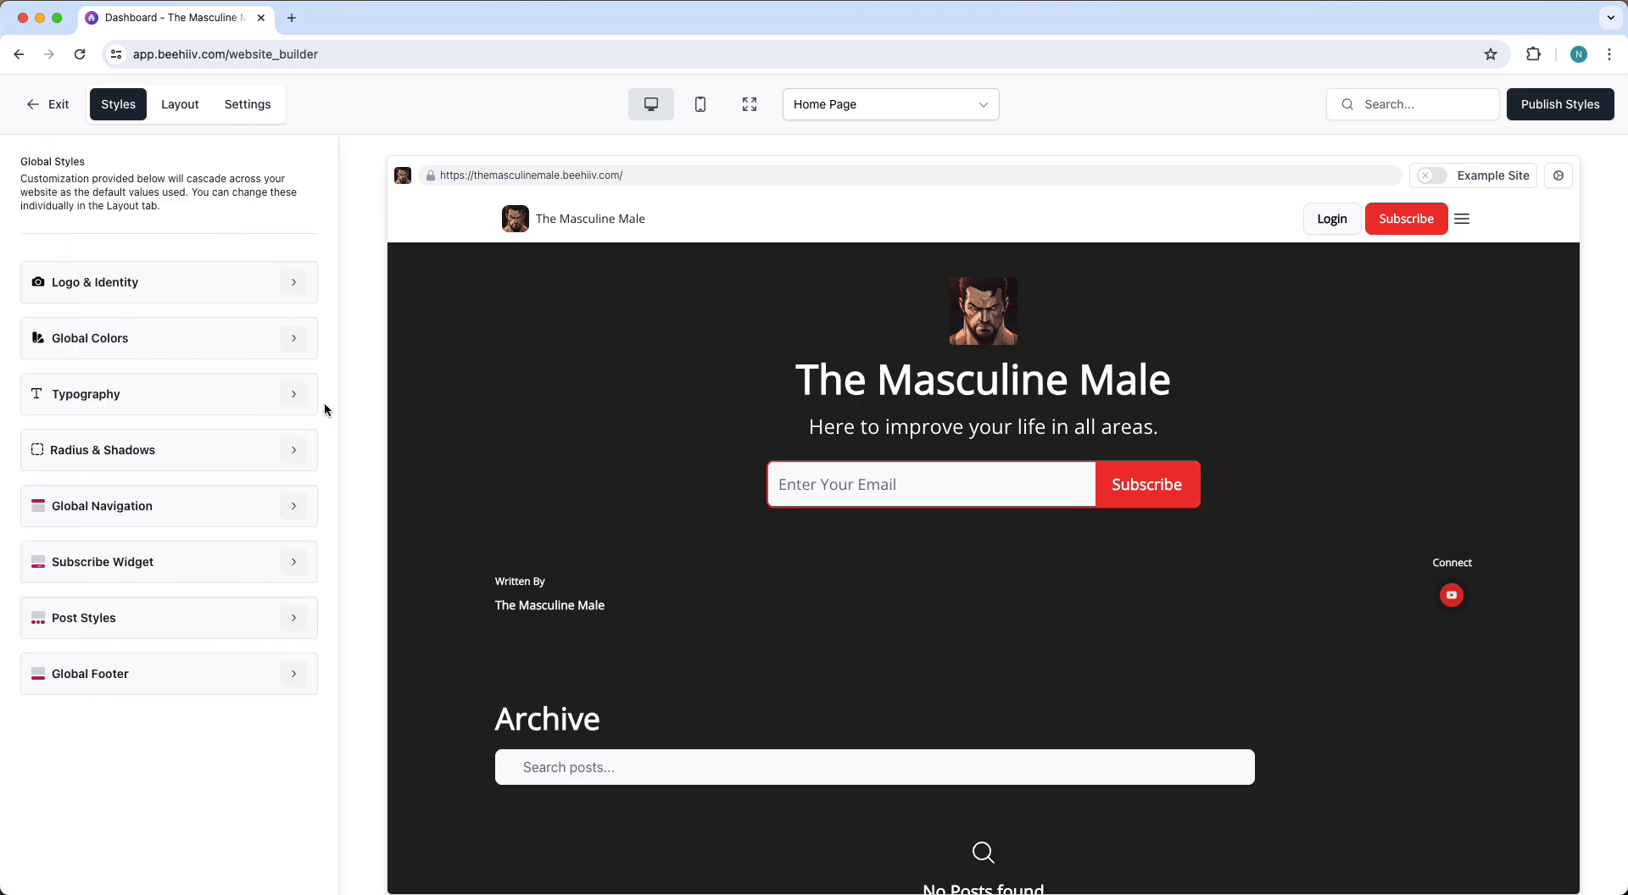
- Review the global Typography settings and the fonts available for headings
{"action": "left_click", "coordinate": [293, 392]}
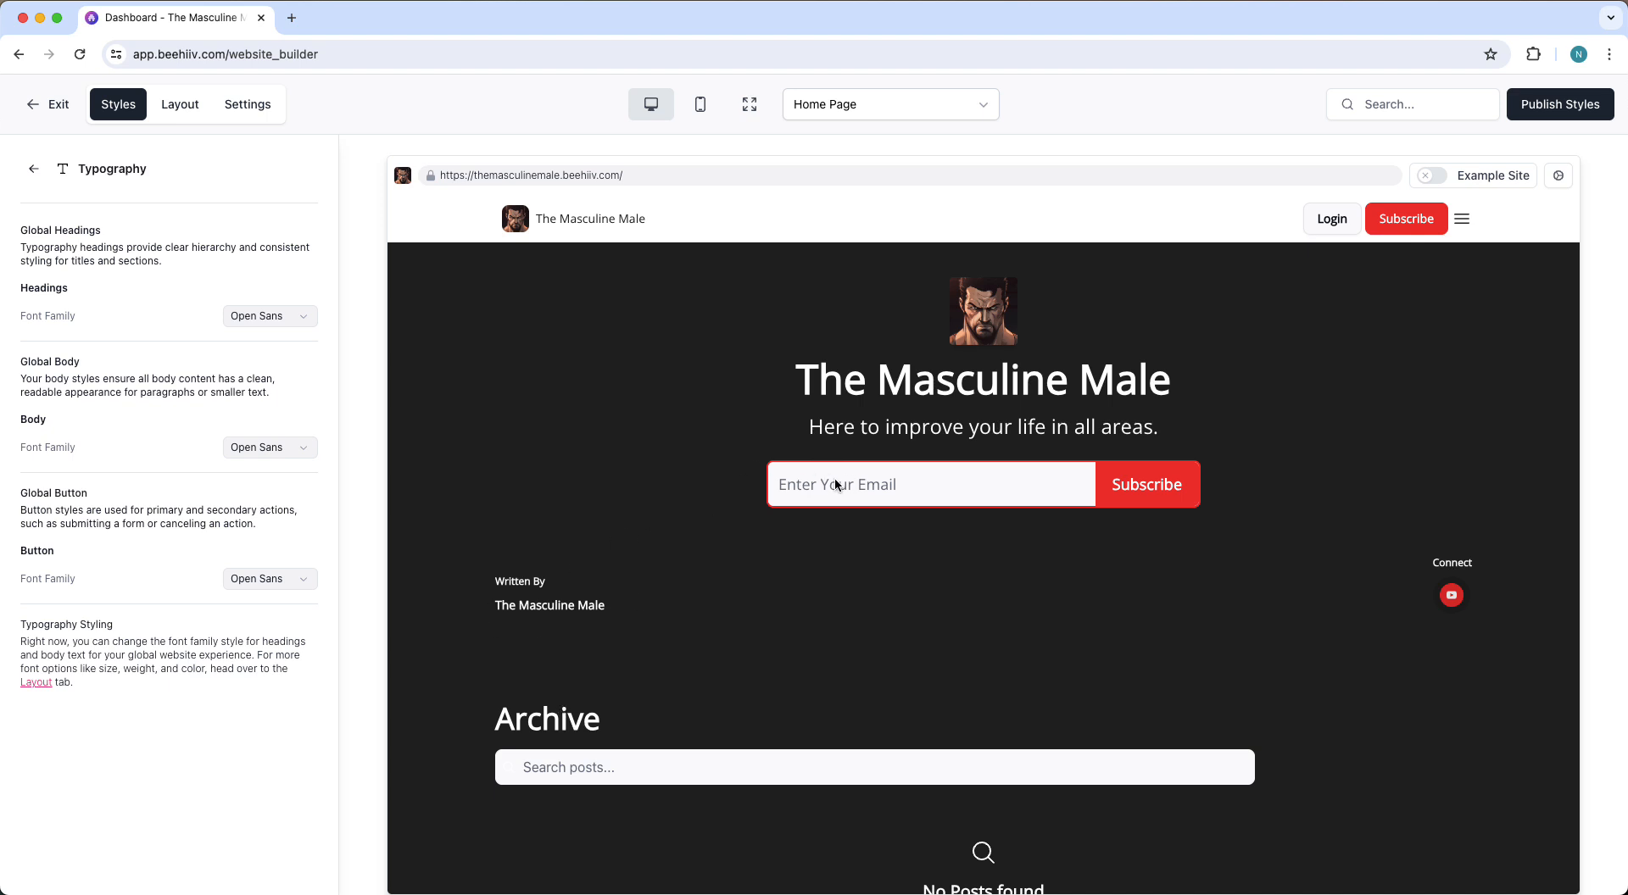
{"action": "left_click", "coordinate": [233, 315]}
{"action": "scroll", "coordinate": [228, 428], "scroll_direction": "up", "scroll_amount": 5}
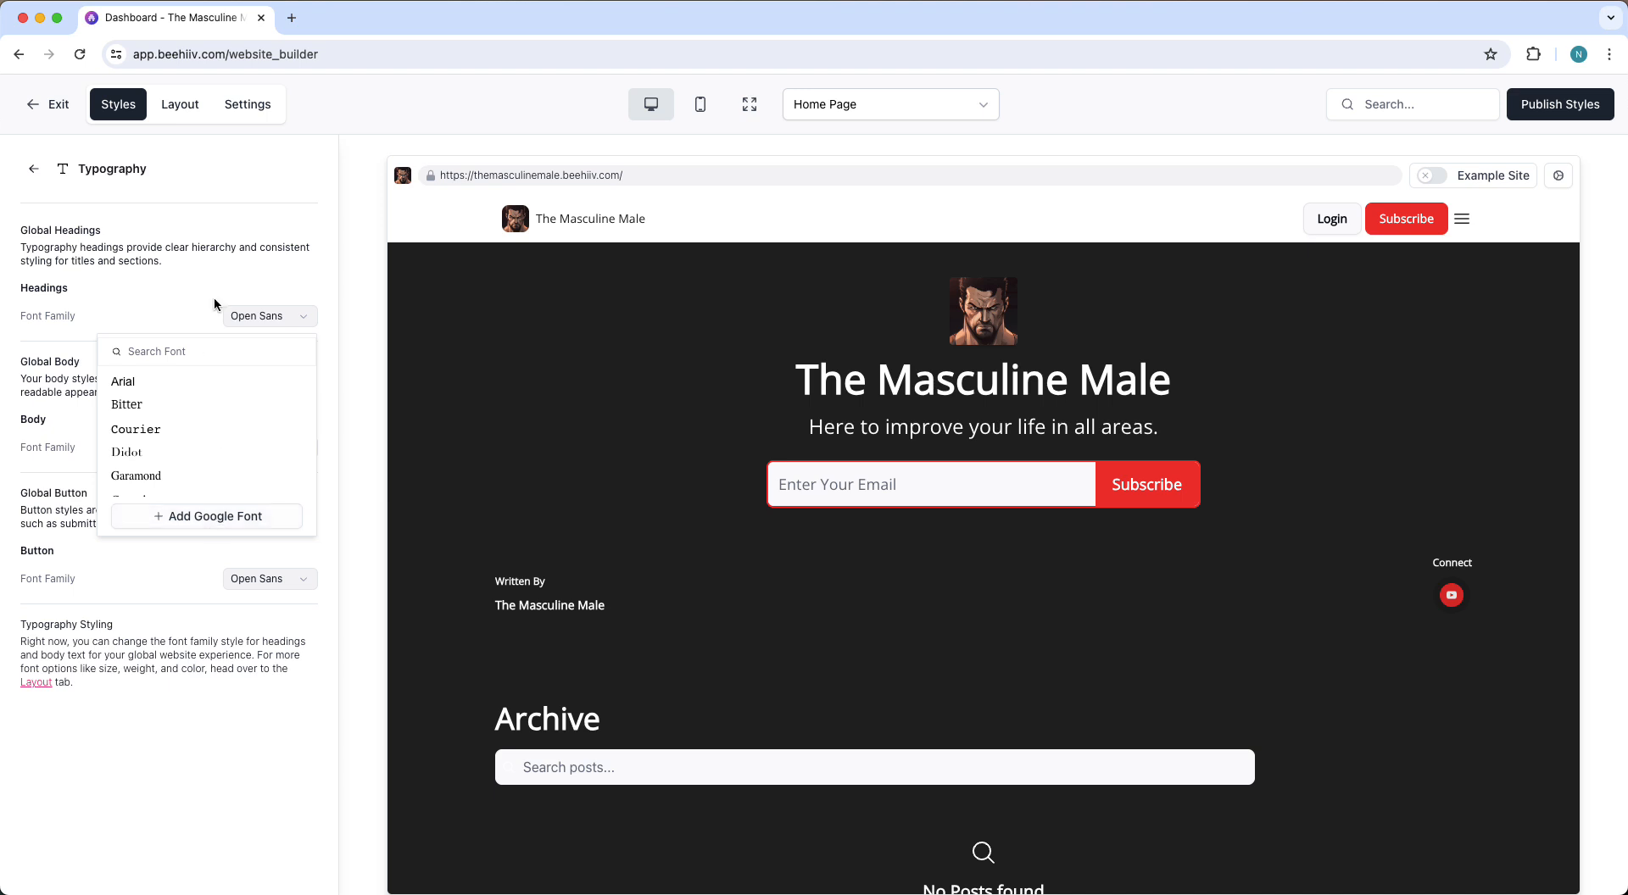
{"action": "left_click", "coordinate": [34, 169]}
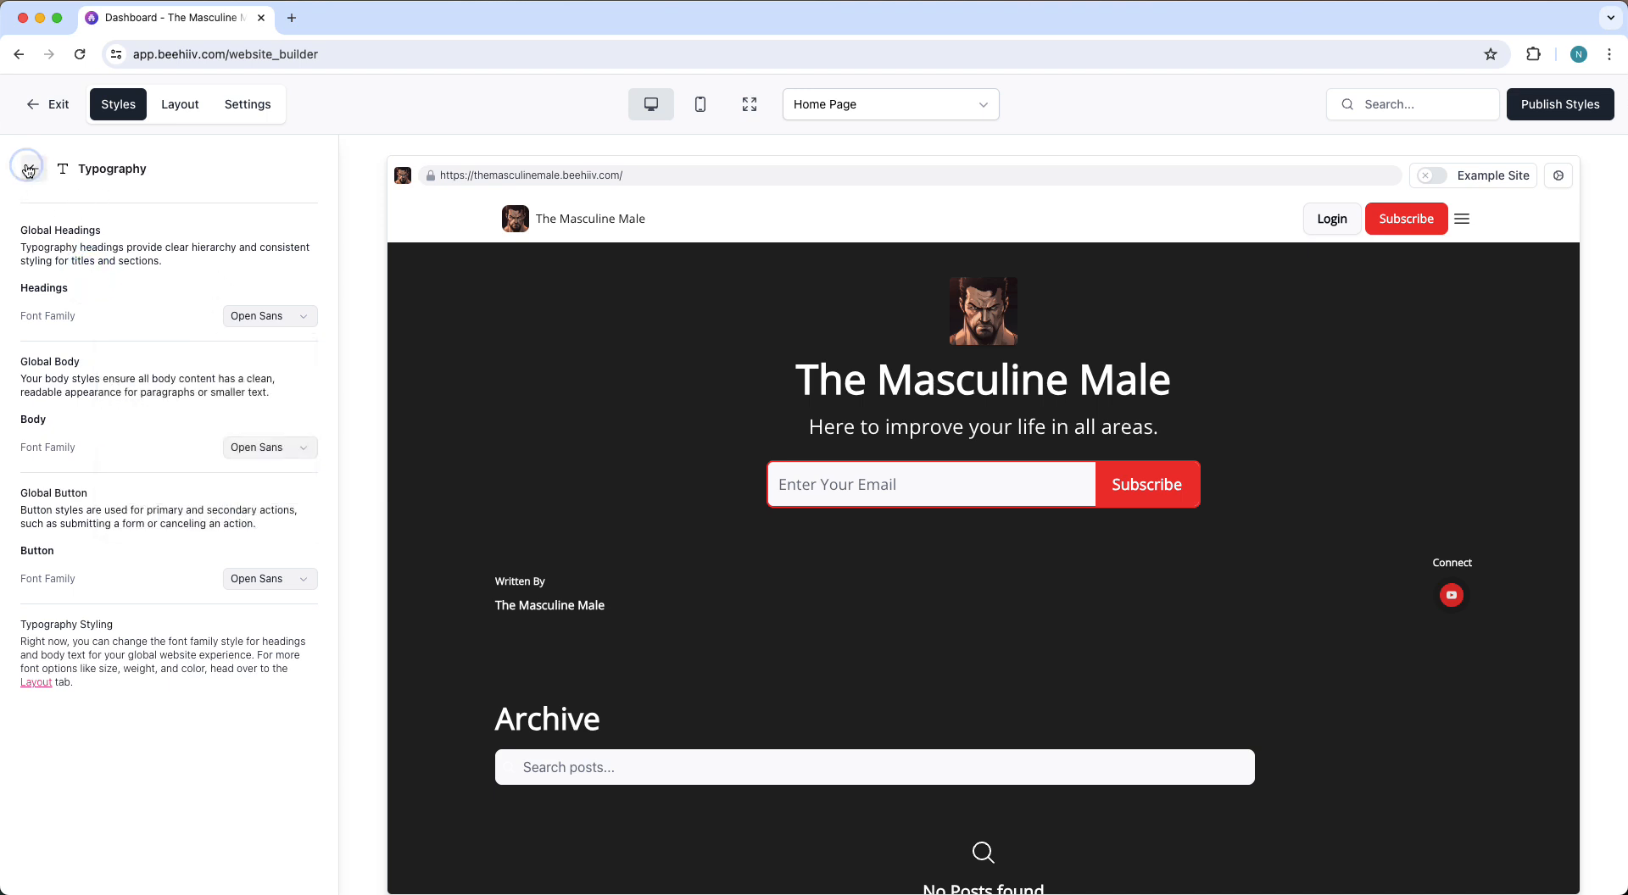
{"action": "left_click", "coordinate": [34, 169]}
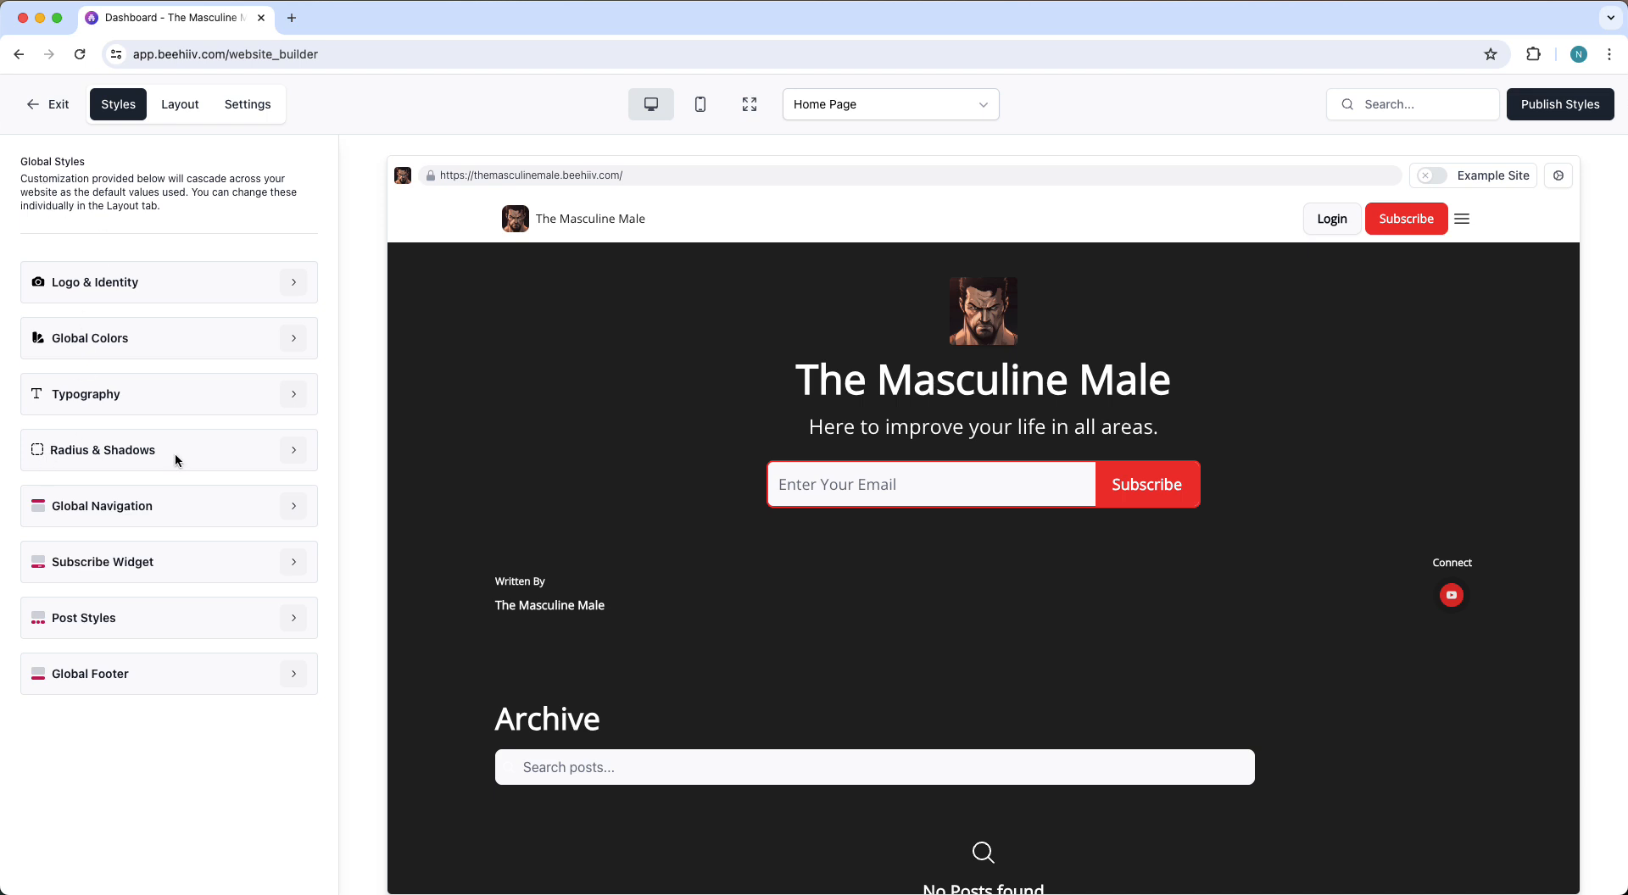
- Try the 3XL and LG global border radius options and settle on XL
{"action": "left_click", "coordinate": [293, 451]}
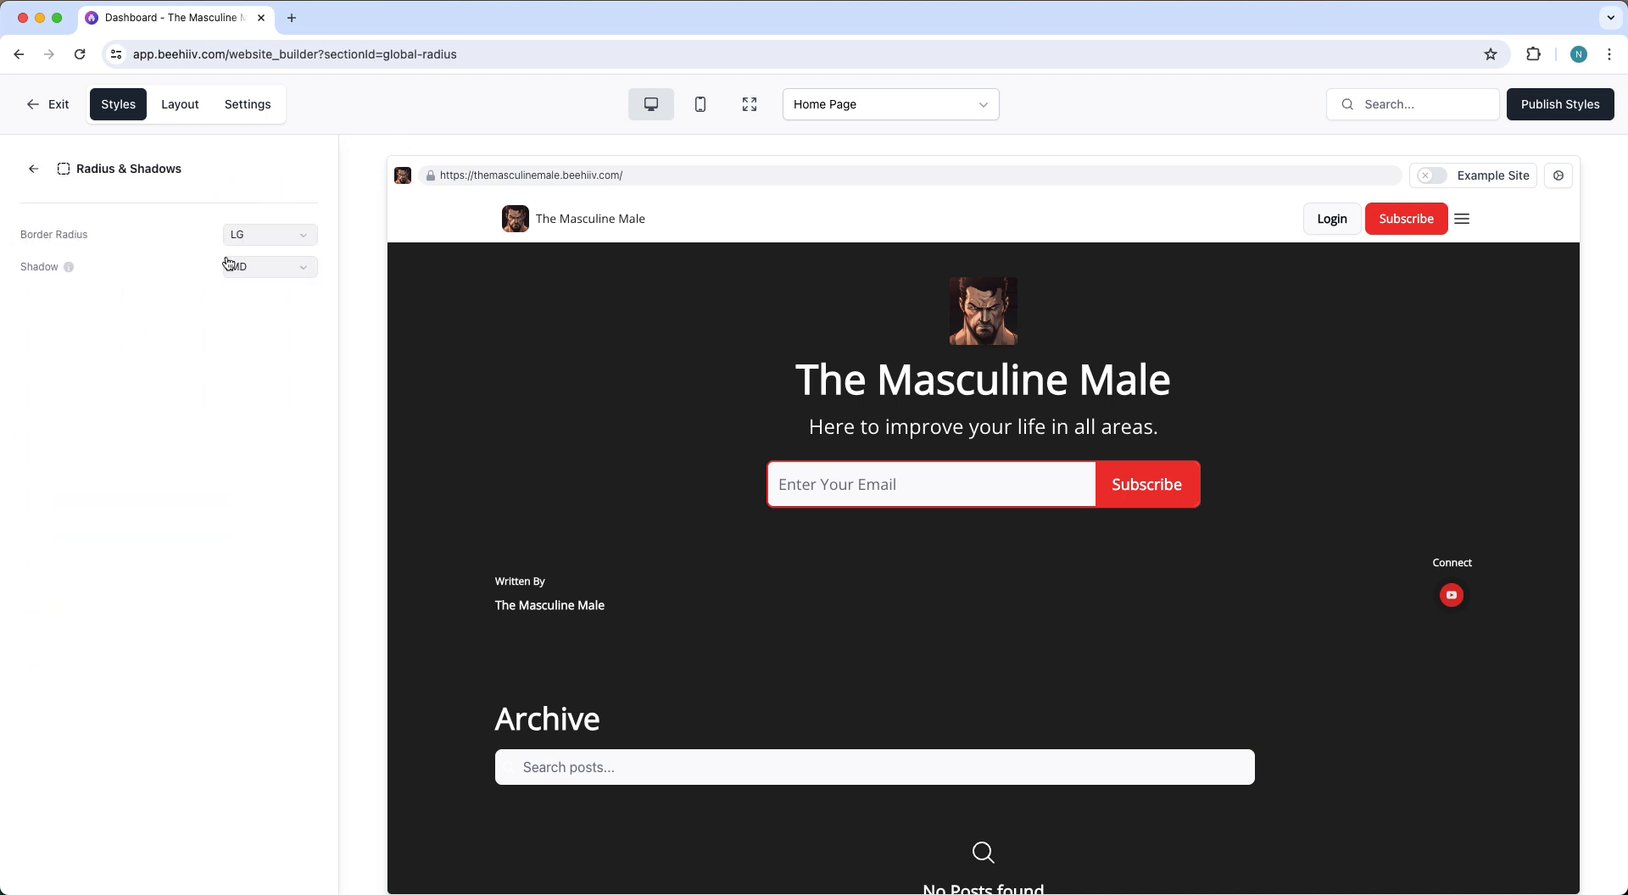
{"action": "left_click", "coordinate": [247, 240]}
{"action": "left_click", "coordinate": [196, 426]}
{"action": "left_click", "coordinate": [268, 268]}
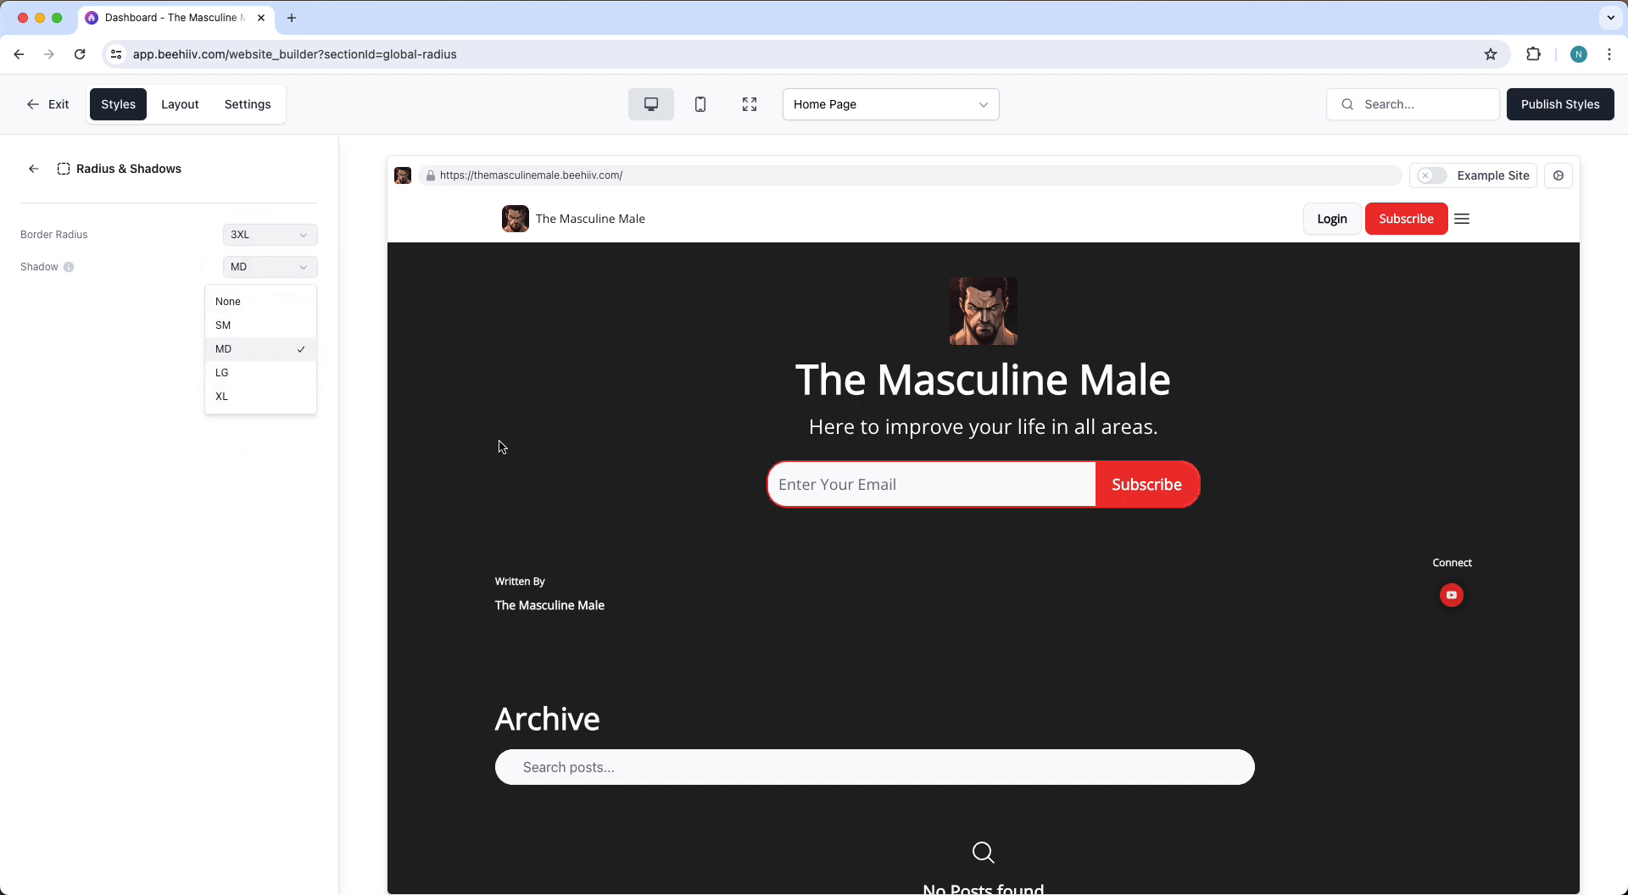
{"action": "left_click", "coordinate": [242, 235]}
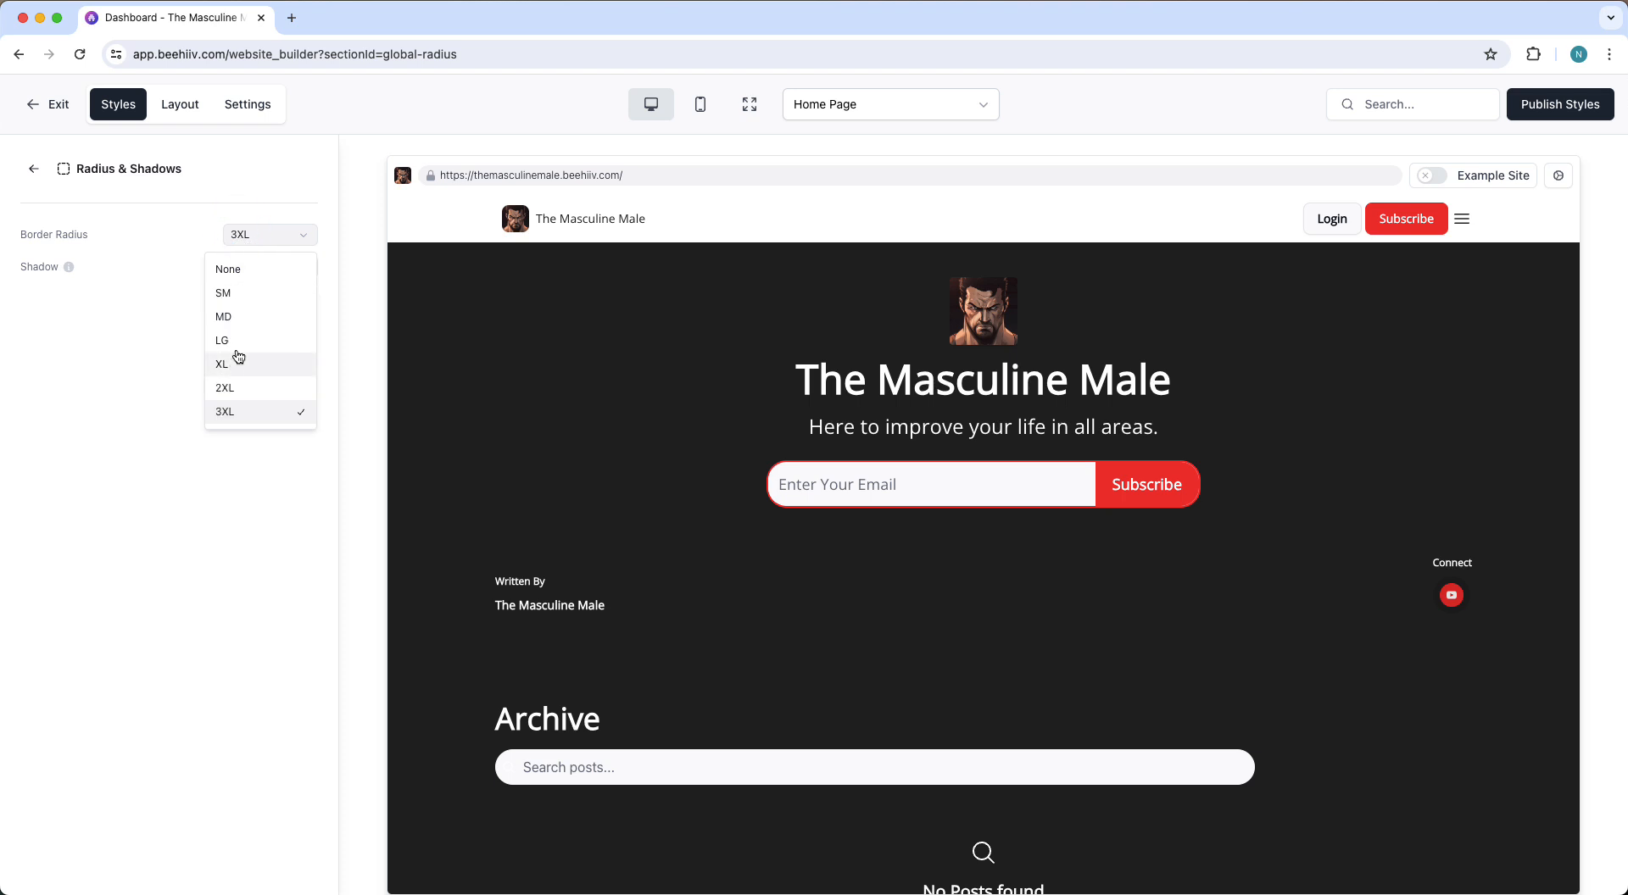
{"action": "left_click", "coordinate": [235, 346]}
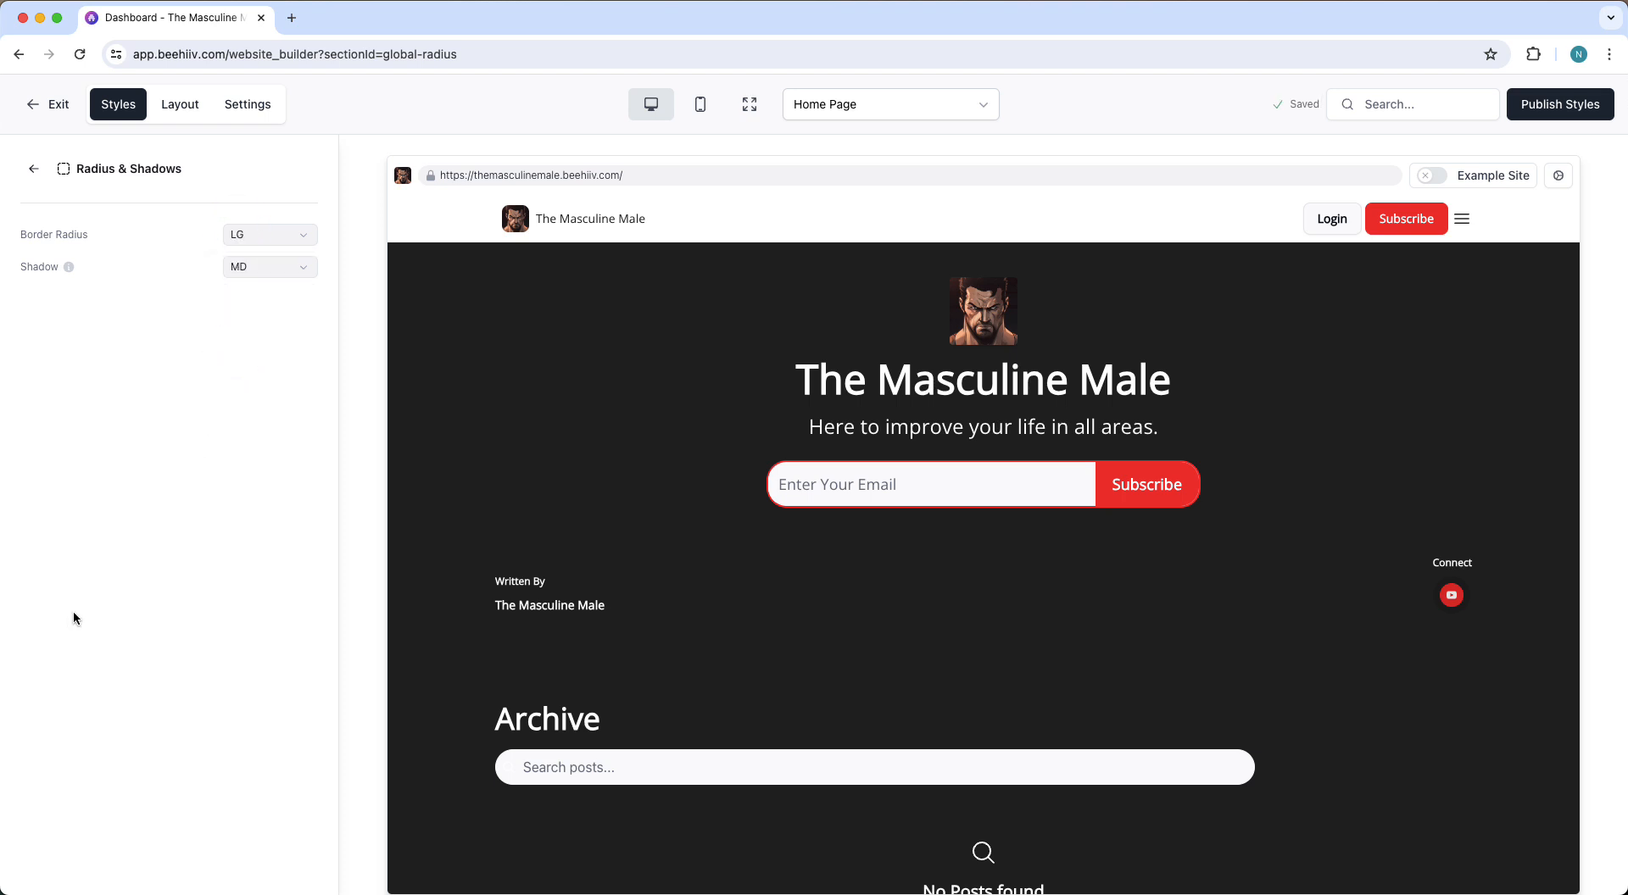
{"action": "left_click", "coordinate": [292, 243]}
{"action": "left_click", "coordinate": [242, 362]}
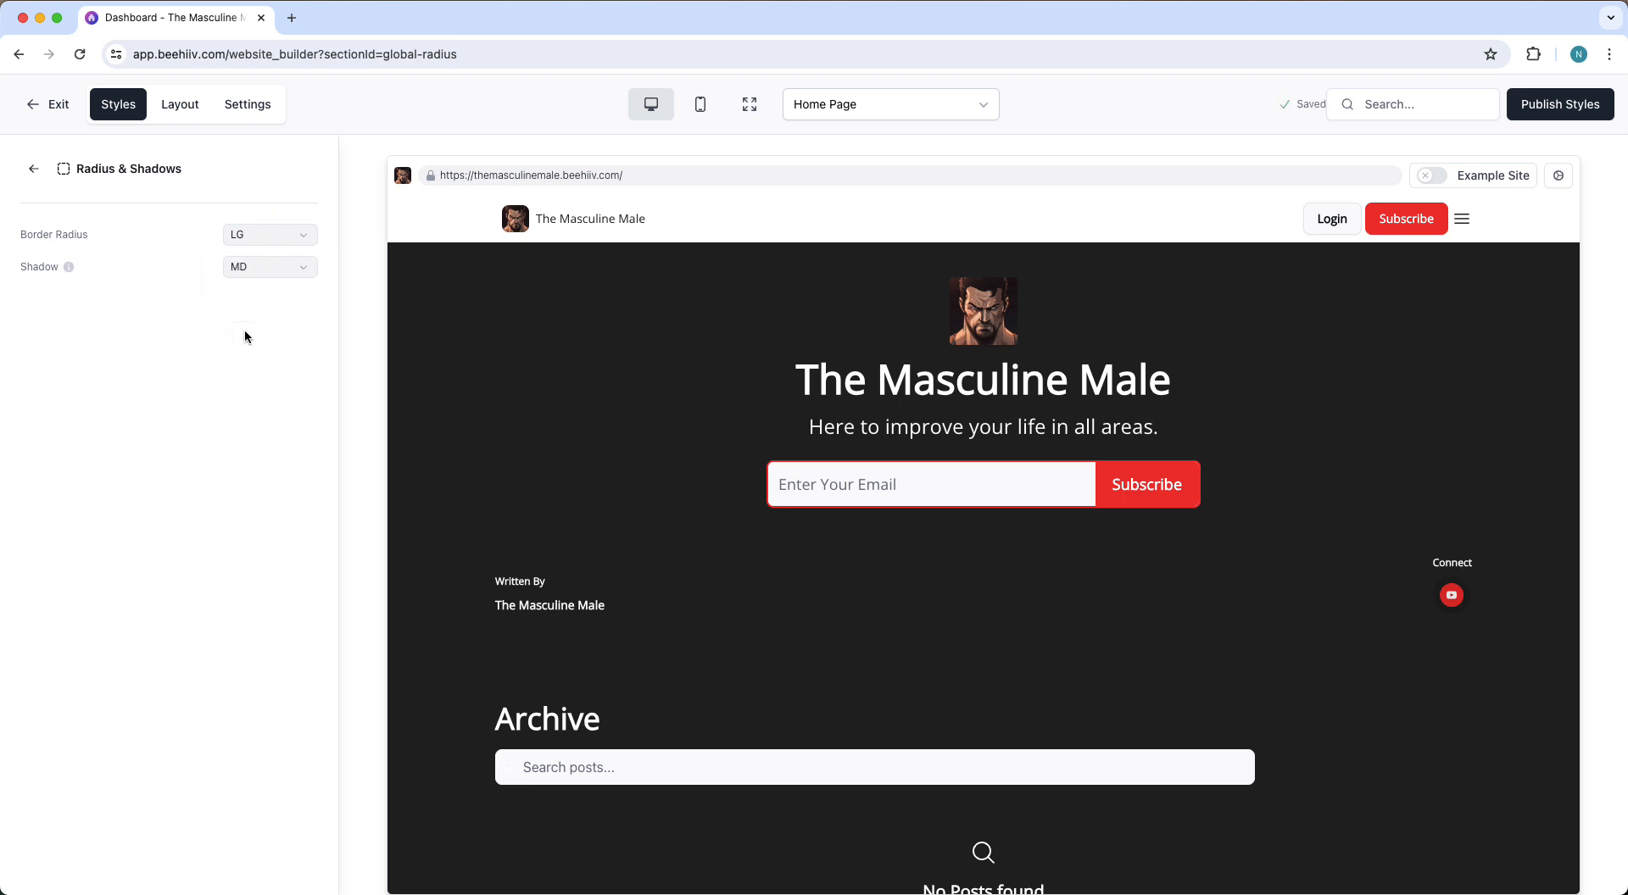
- Try the XL global shadow, set it back to MD and leave the Radius & Shadows settings
{"action": "left_click", "coordinate": [246, 268]}
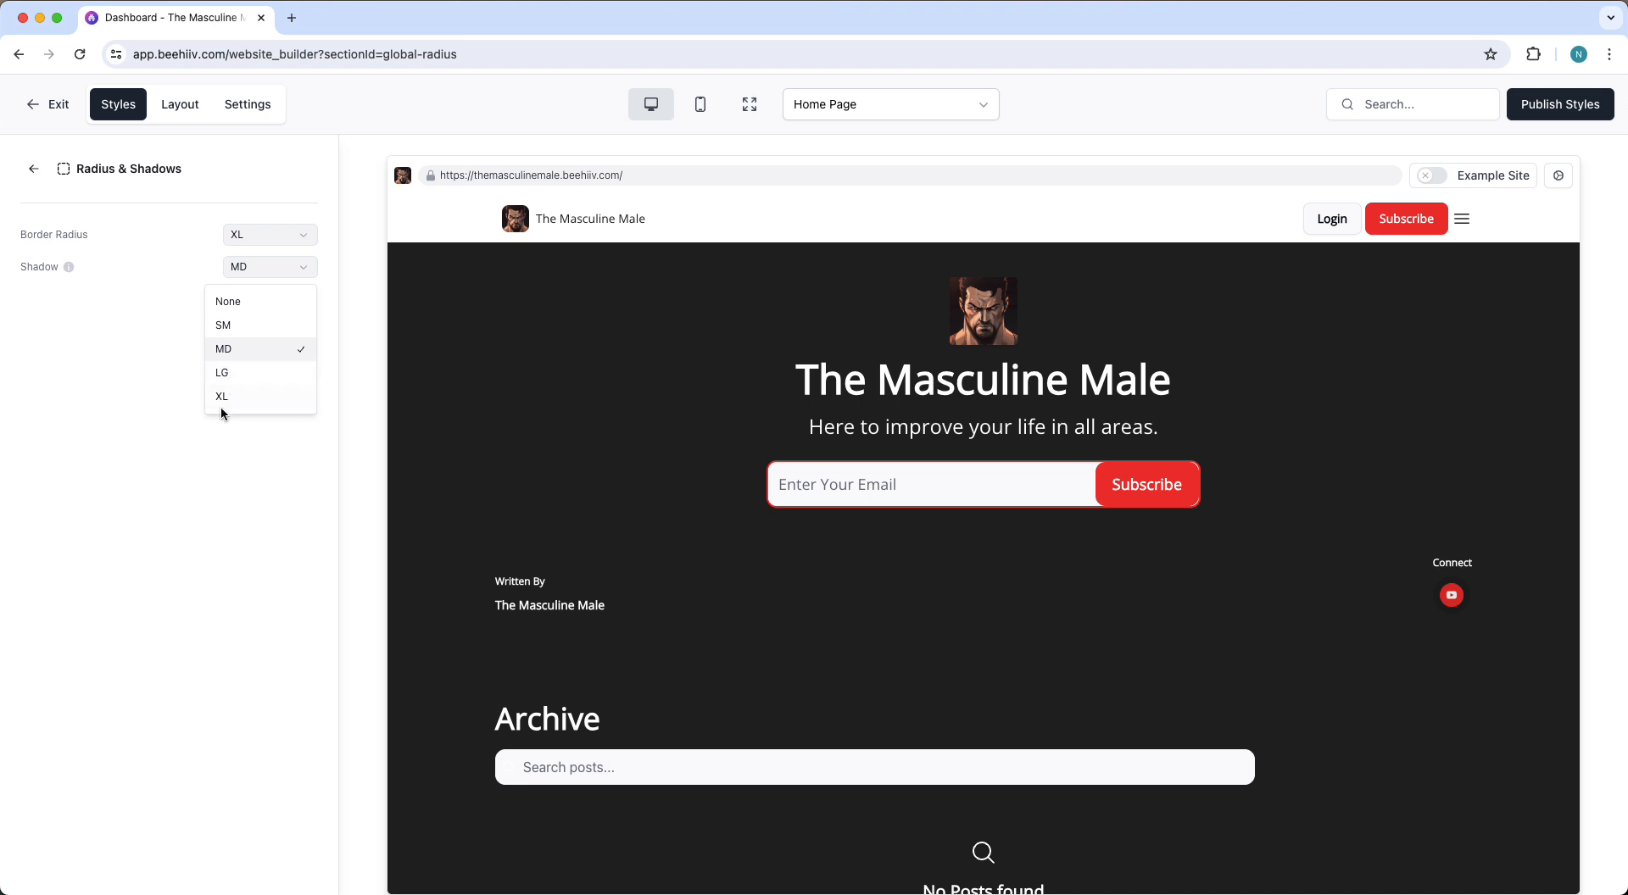
{"action": "left_click", "coordinate": [224, 397]}
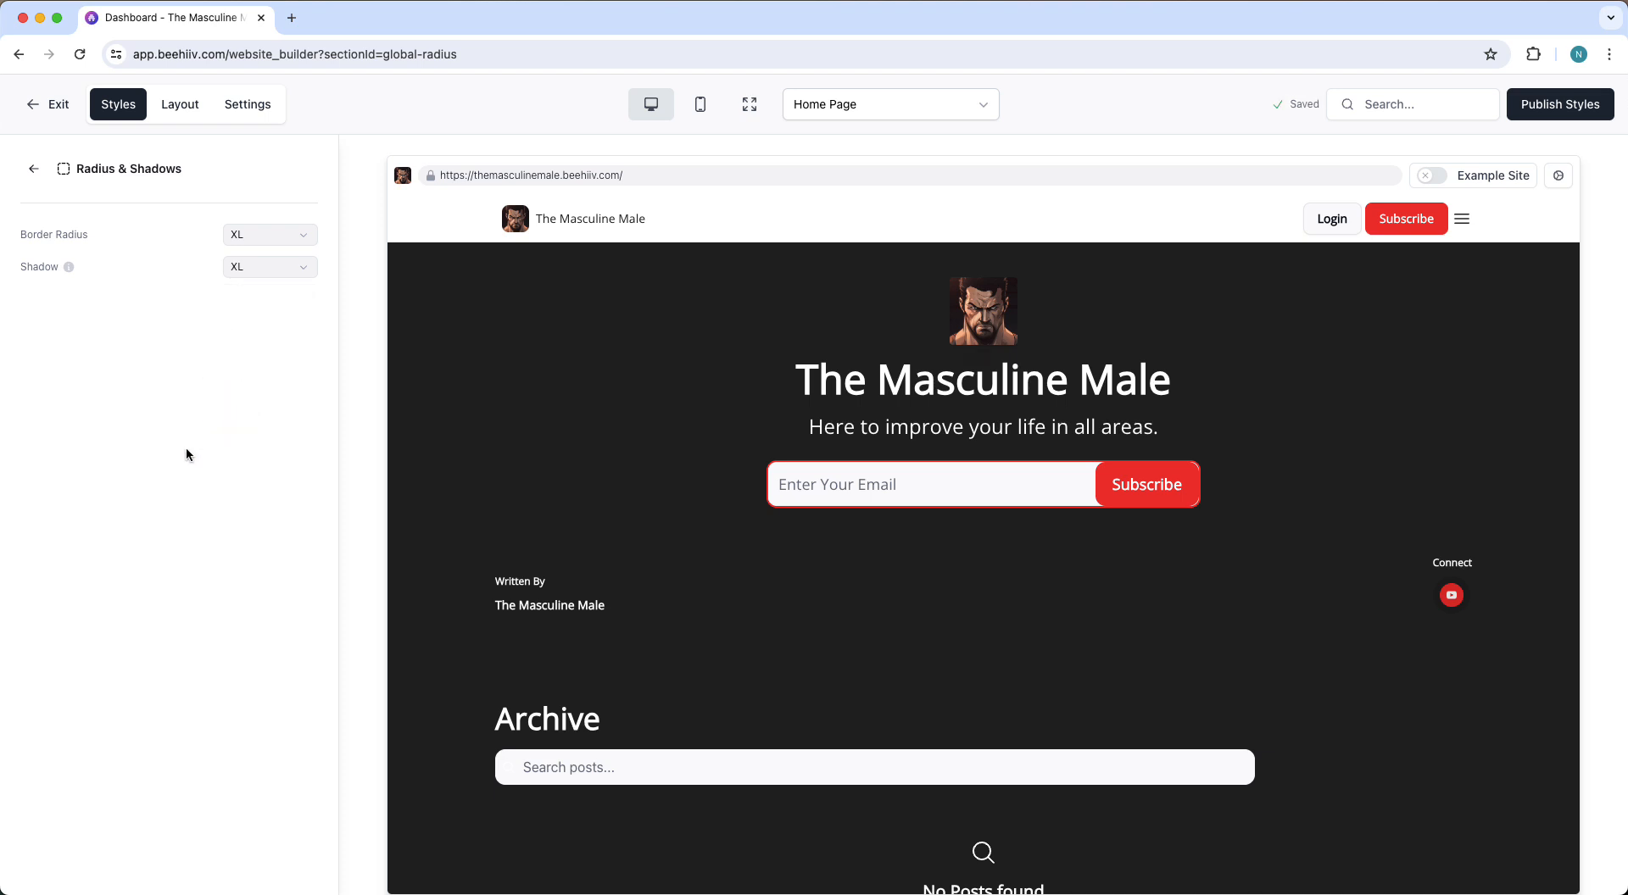
{"action": "left_click", "coordinate": [267, 277]}
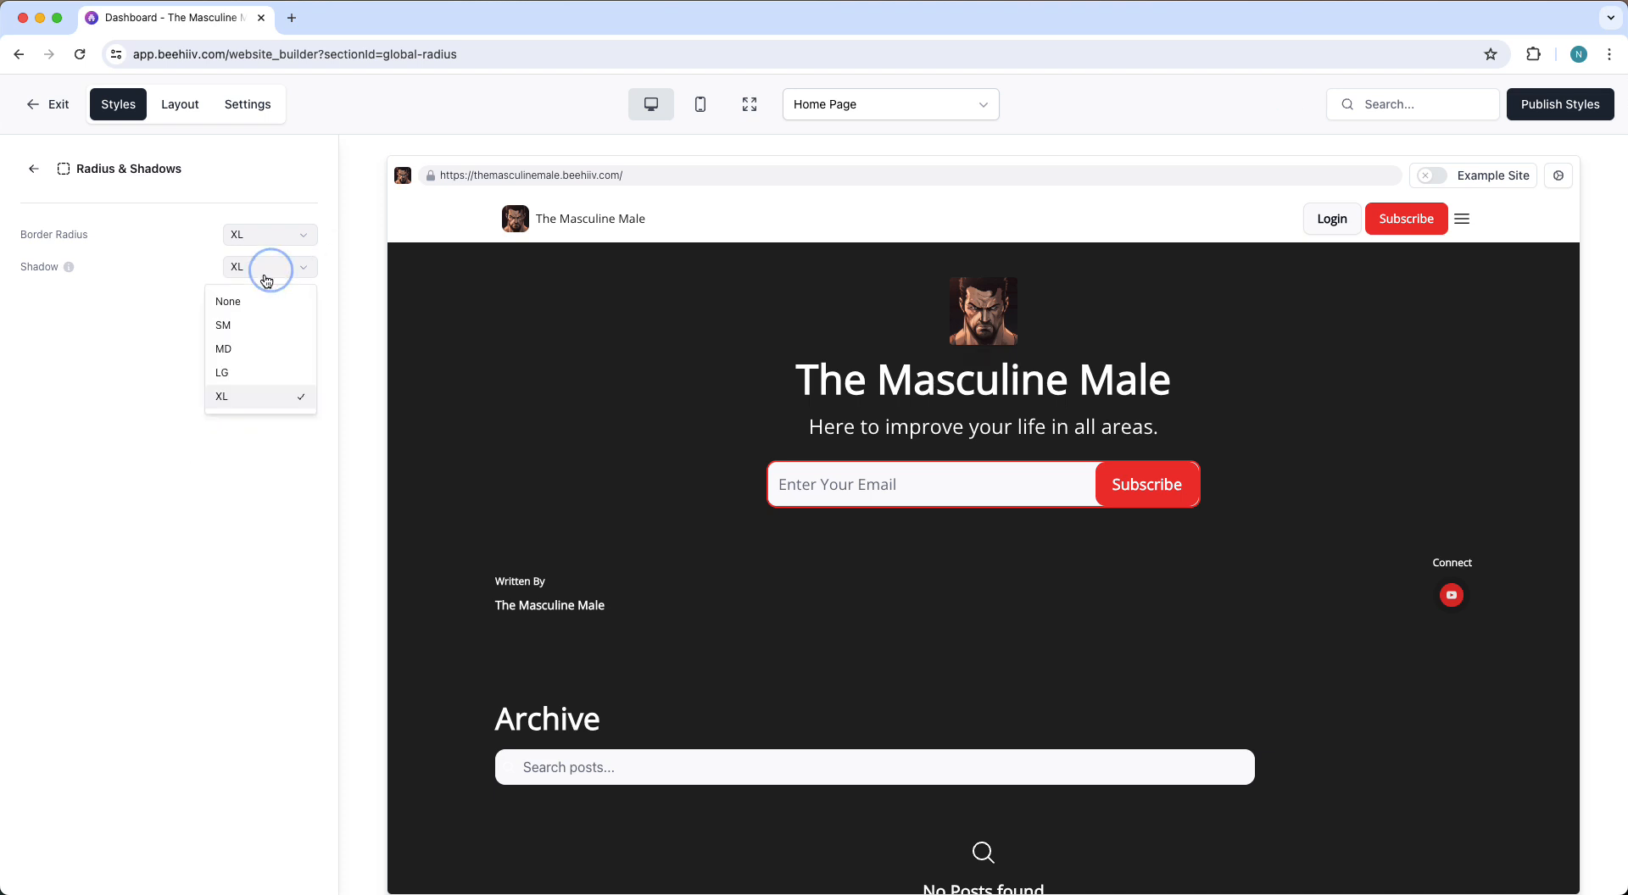
{"action": "left_click", "coordinate": [277, 352]}
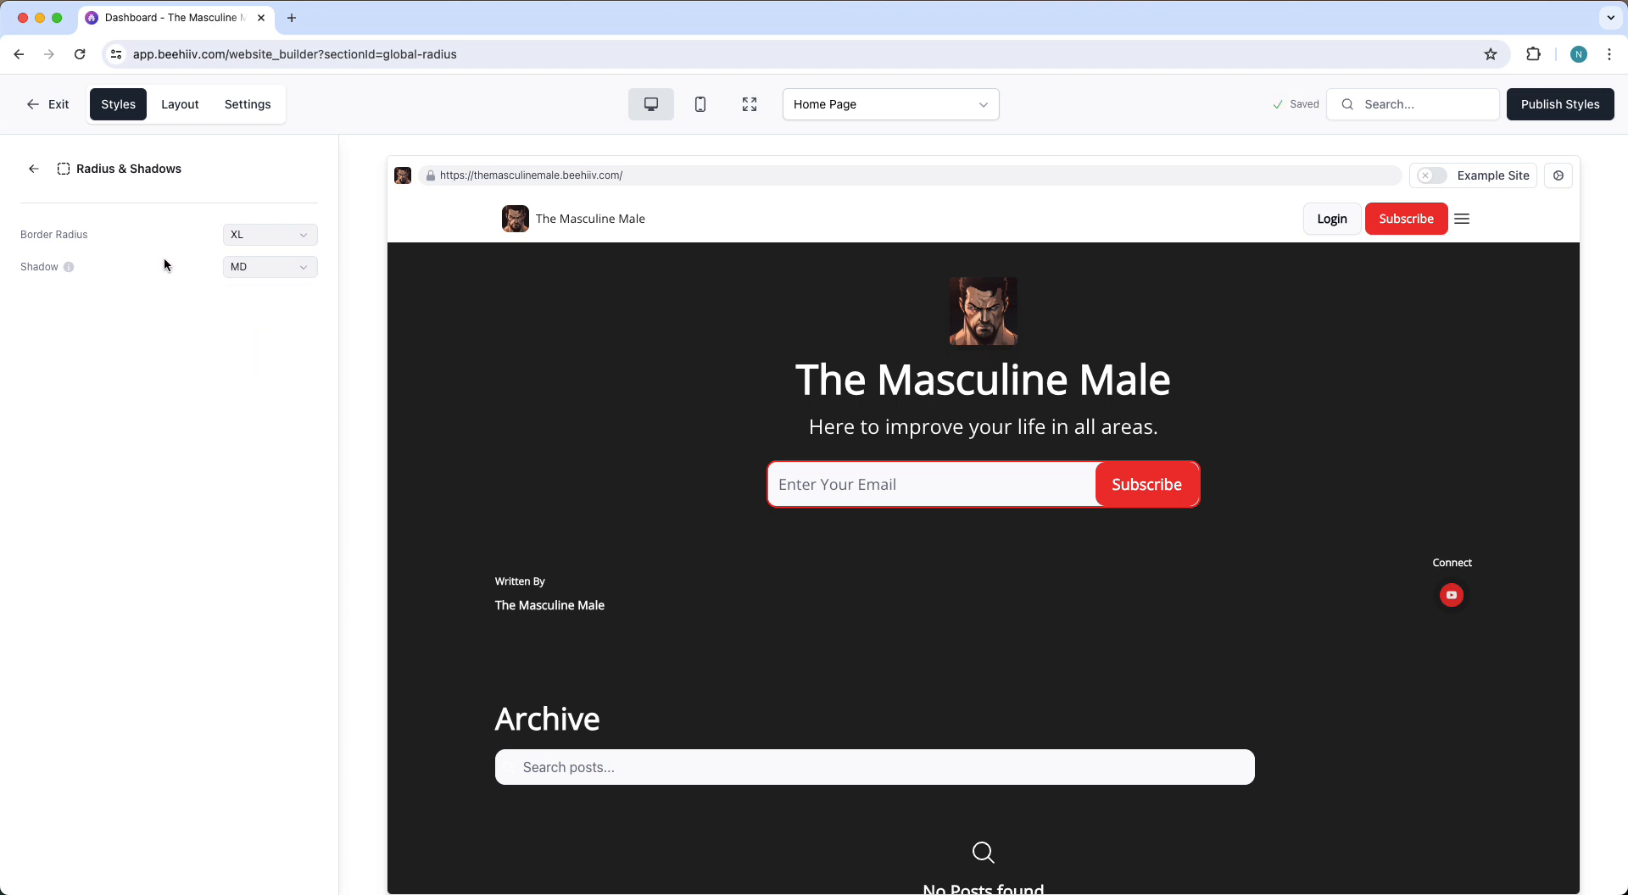
{"action": "left_click", "coordinate": [34, 169]}
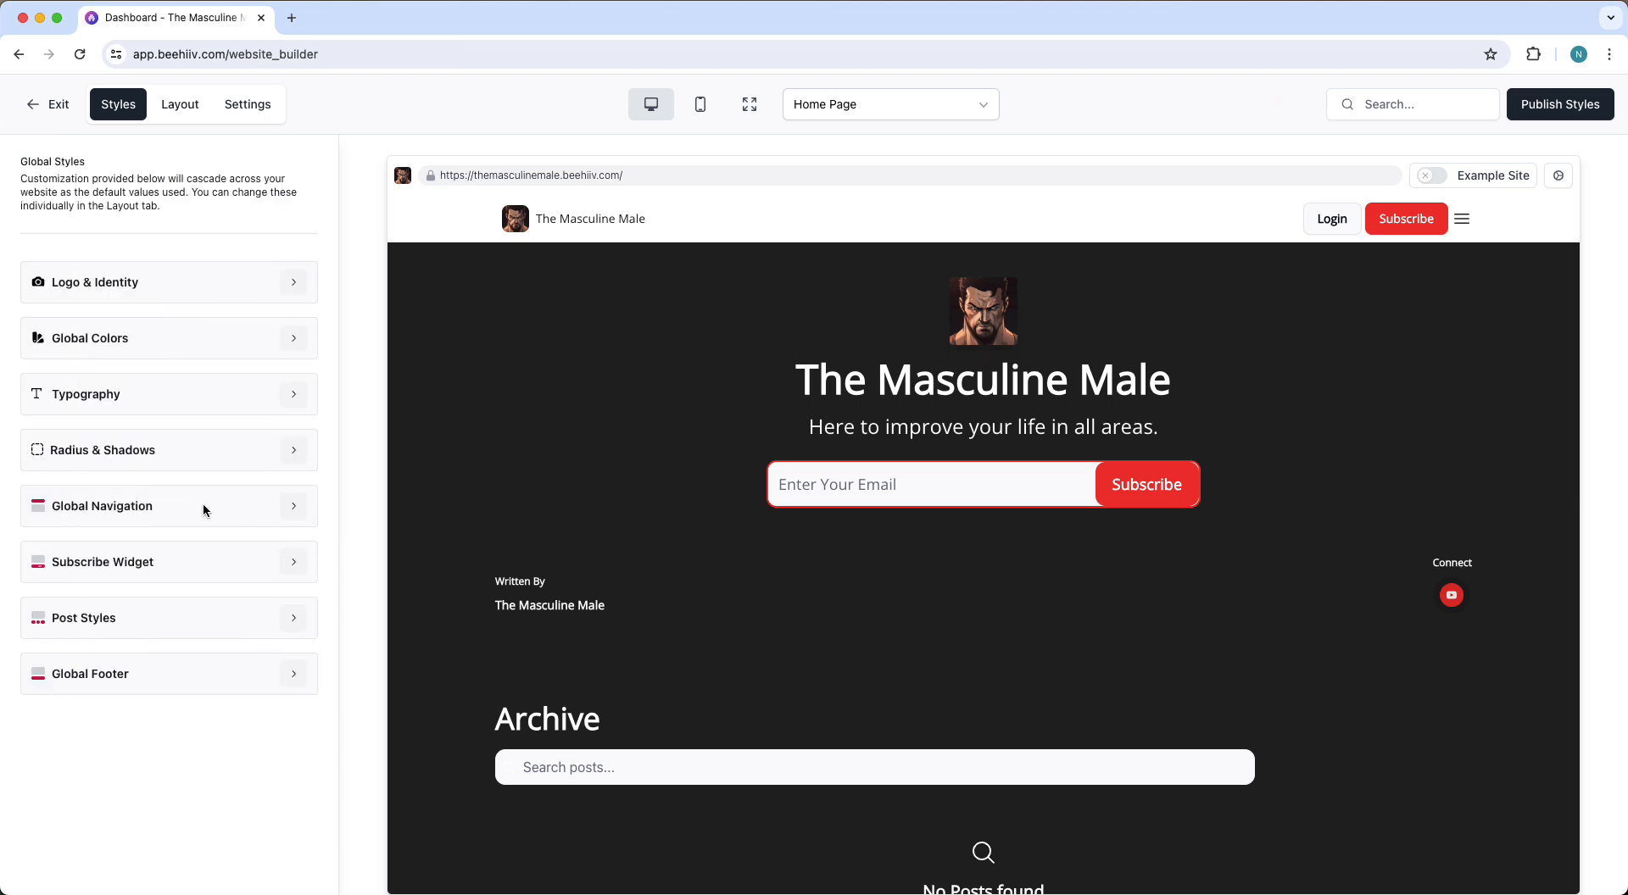
- Try Template 2 for the top navigation bar in Global Navigation and return it to Template 1
{"action": "left_click", "coordinate": [293, 506]}
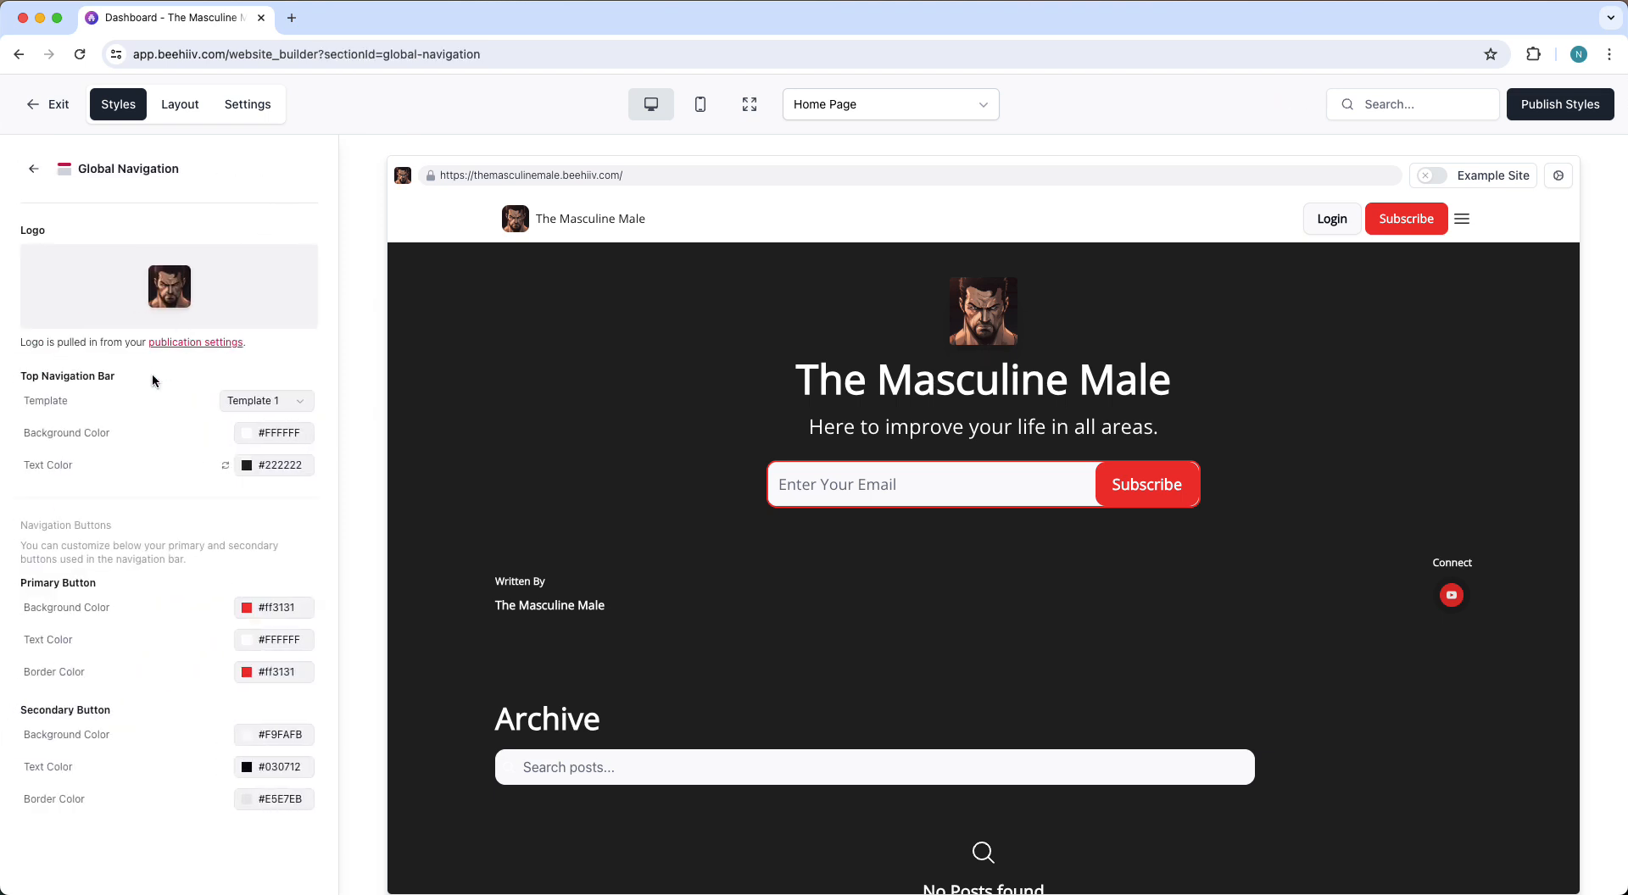
{"action": "scroll", "coordinate": [171, 405], "scroll_direction": "down", "scroll_amount": 1}
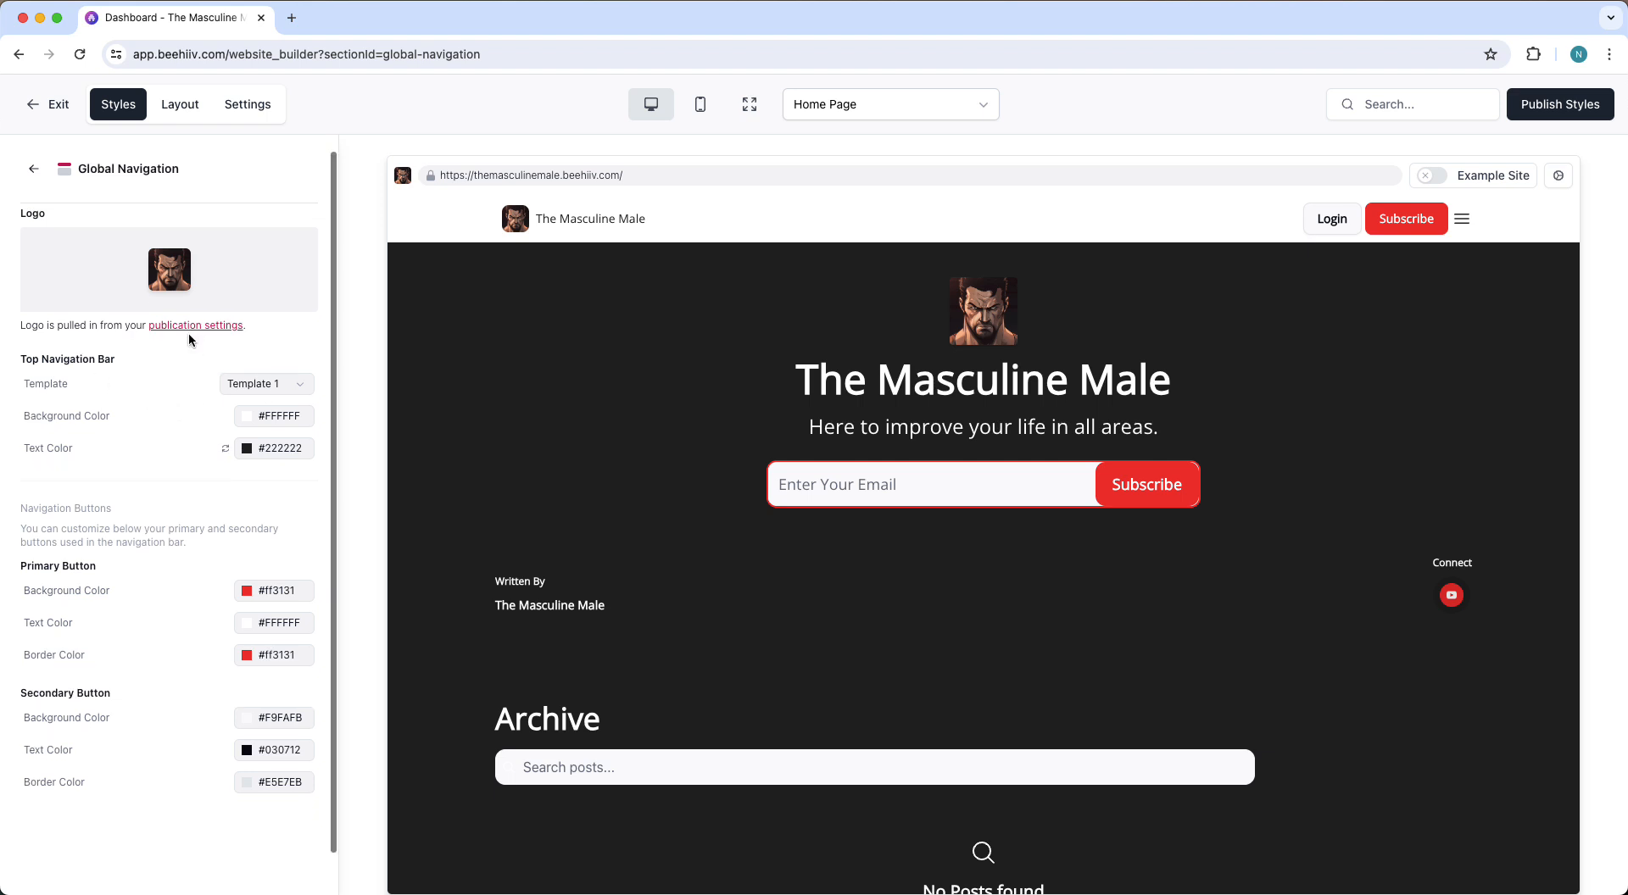
{"action": "scroll", "coordinate": [180, 371], "scroll_direction": "down", "scroll_amount": 1}
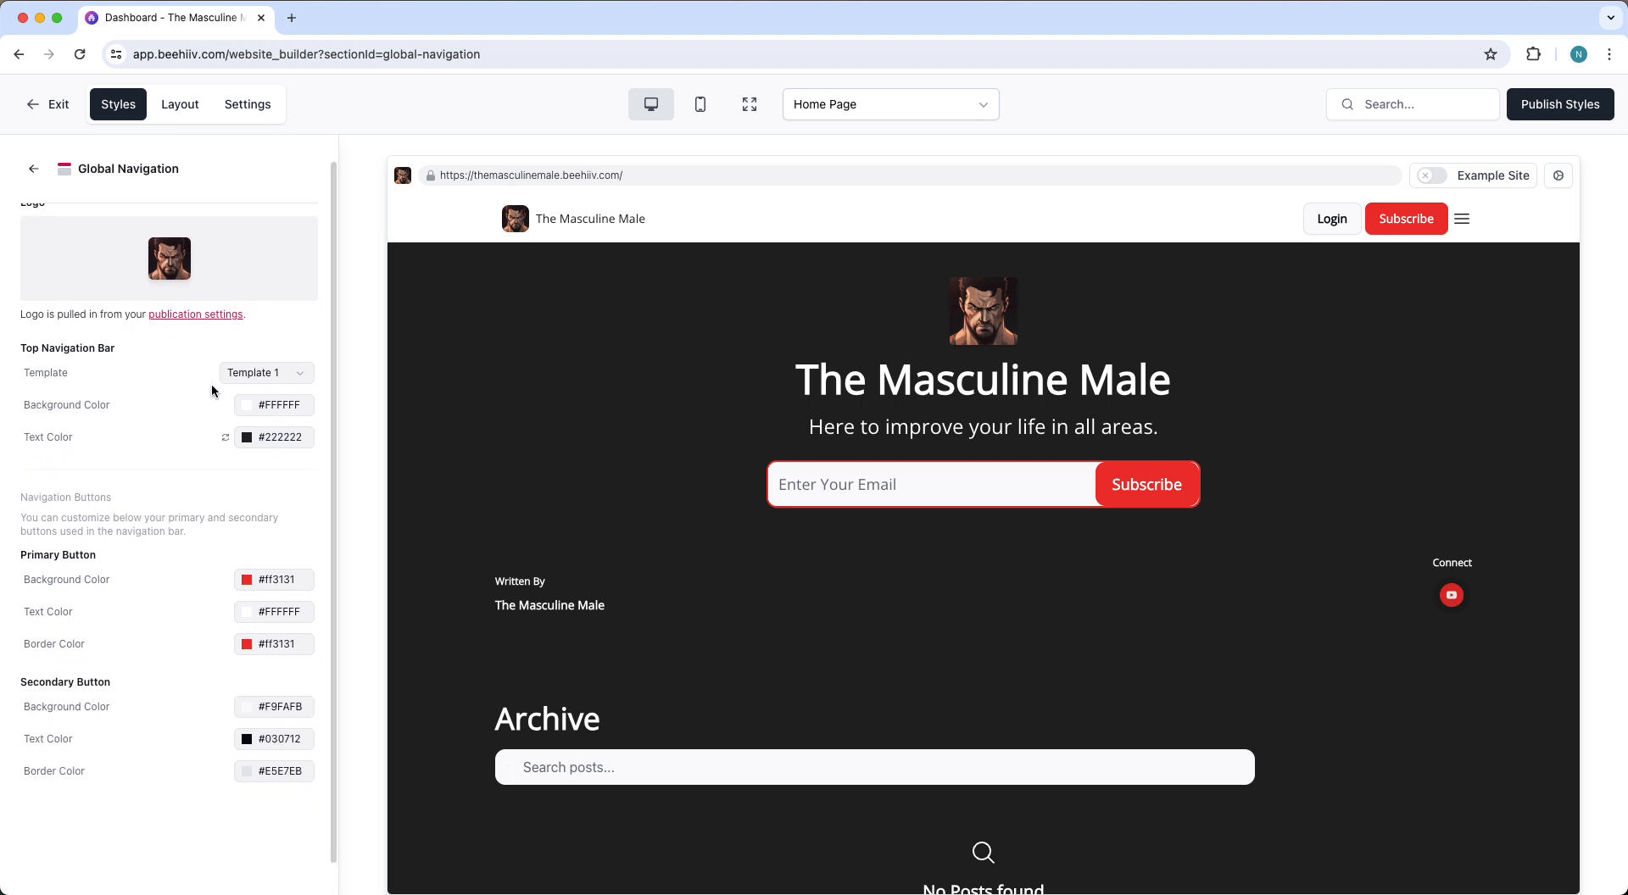
{"action": "scroll", "coordinate": [211, 383], "scroll_direction": "down", "scroll_amount": 2}
{"action": "left_click", "coordinate": [250, 344]}
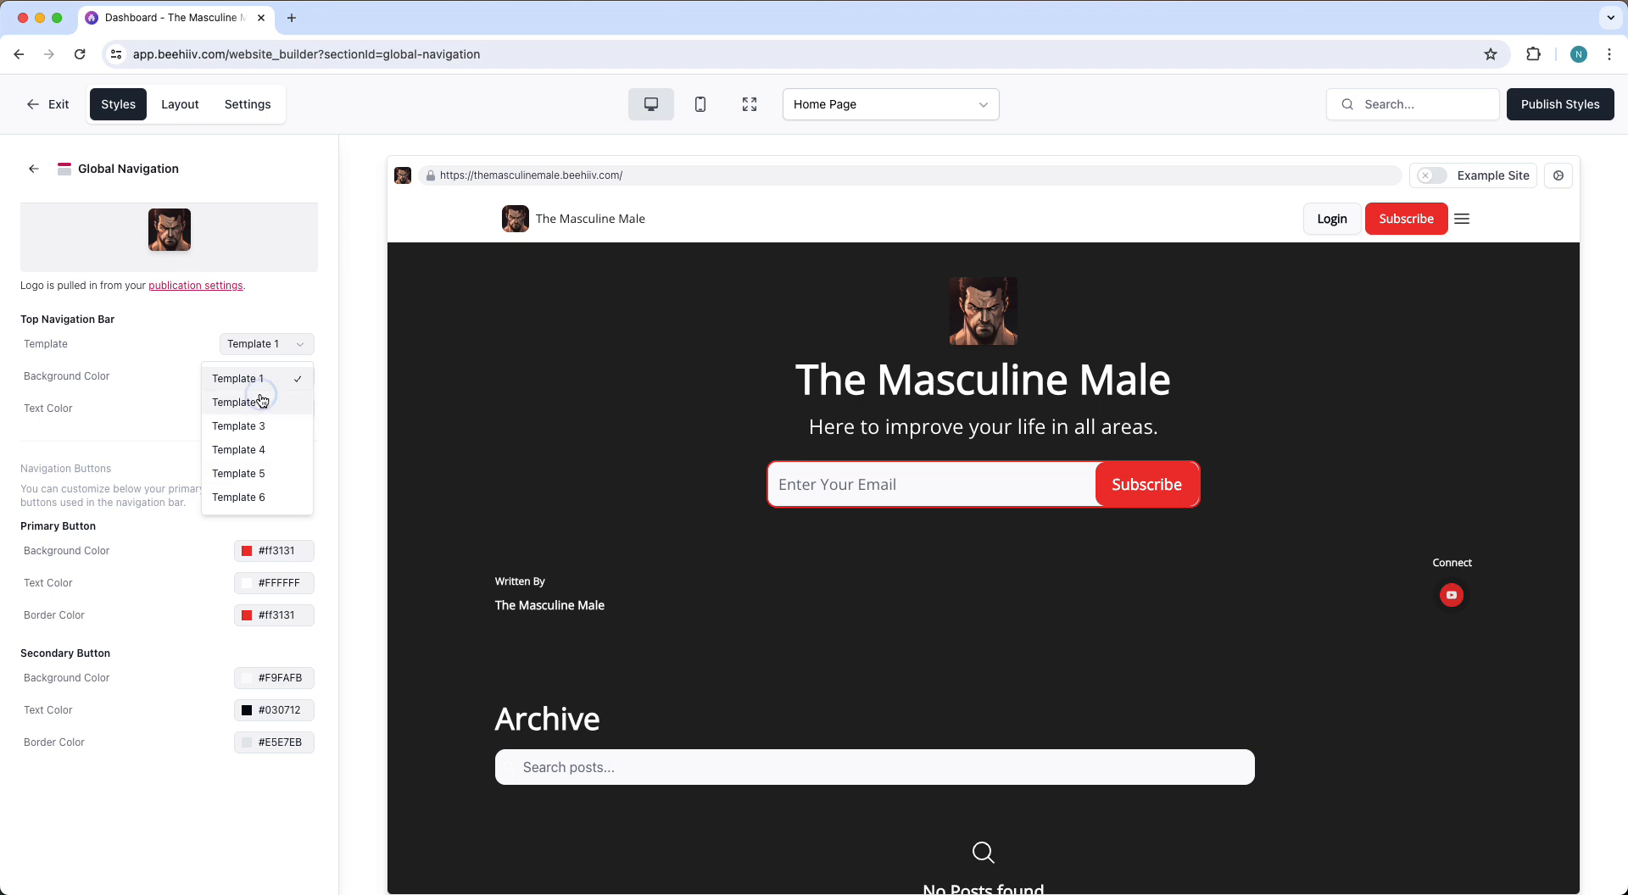
{"action": "left_click", "coordinate": [261, 400]}
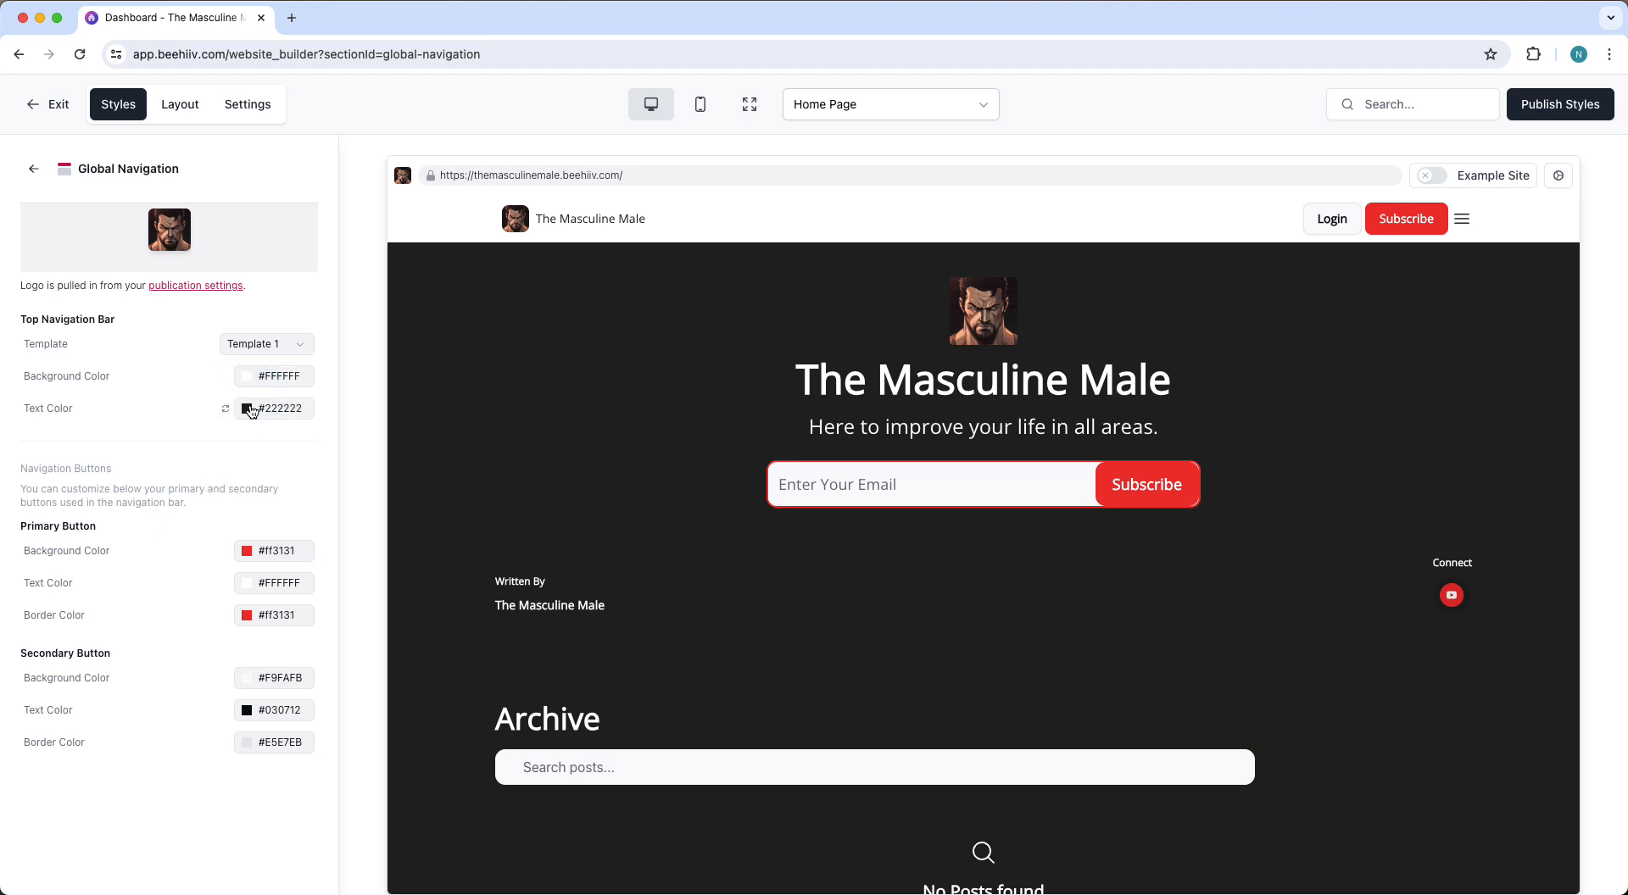
{"action": "left_click", "coordinate": [253, 351]}
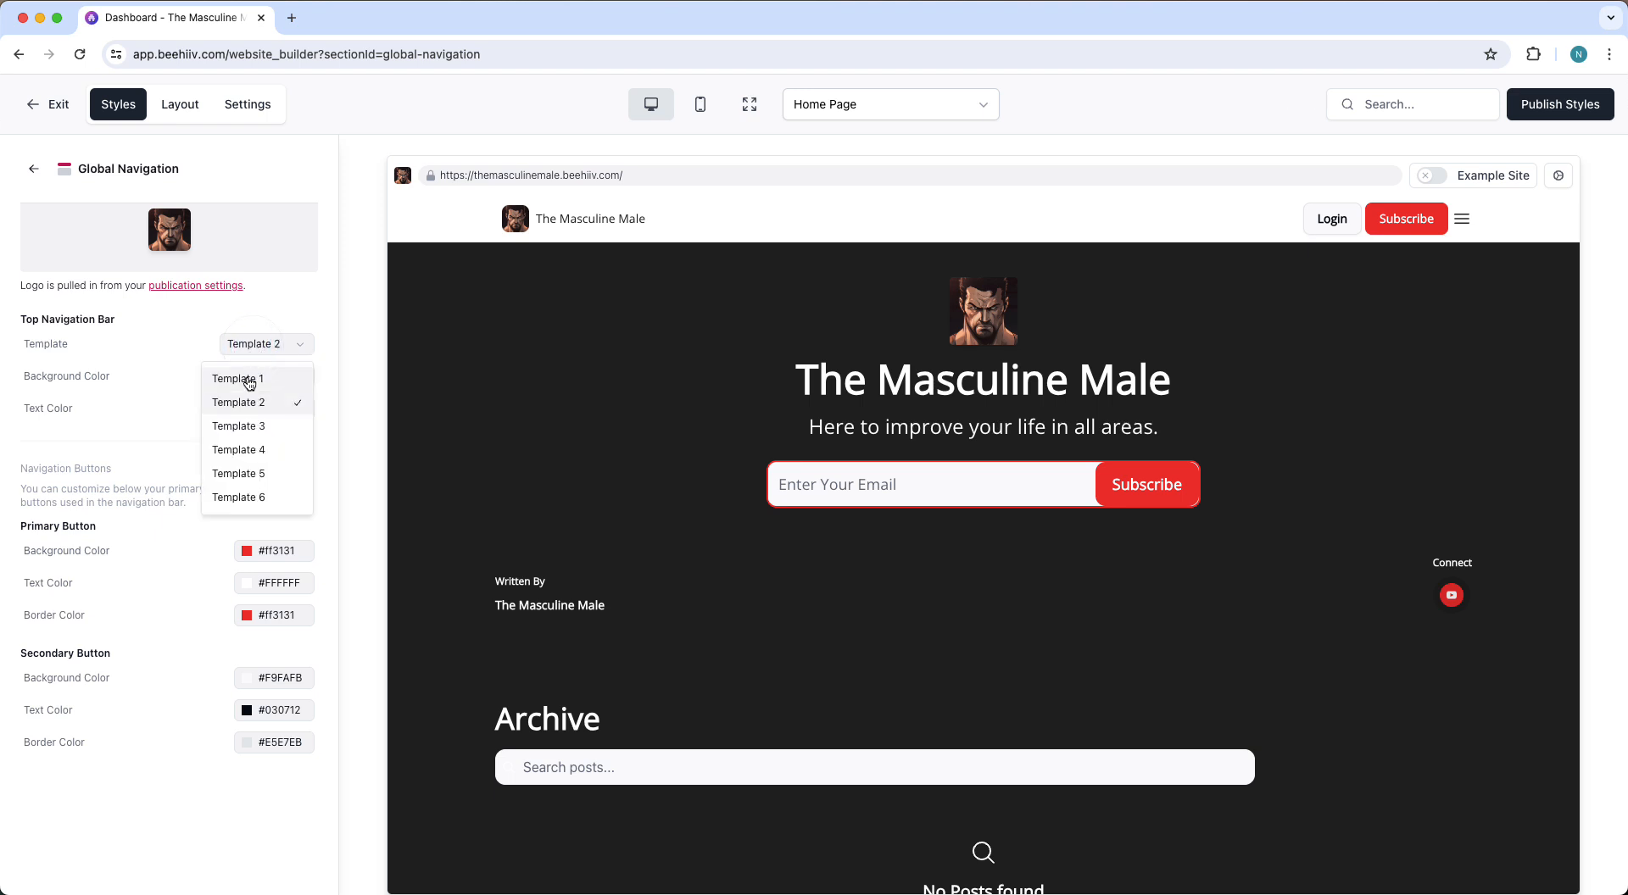
{"action": "left_click", "coordinate": [242, 378]}
- Try Template 4 for the top navigation bar, restore Template 1 and leave the Global Navigation settings
{"action": "left_click", "coordinate": [248, 339]}
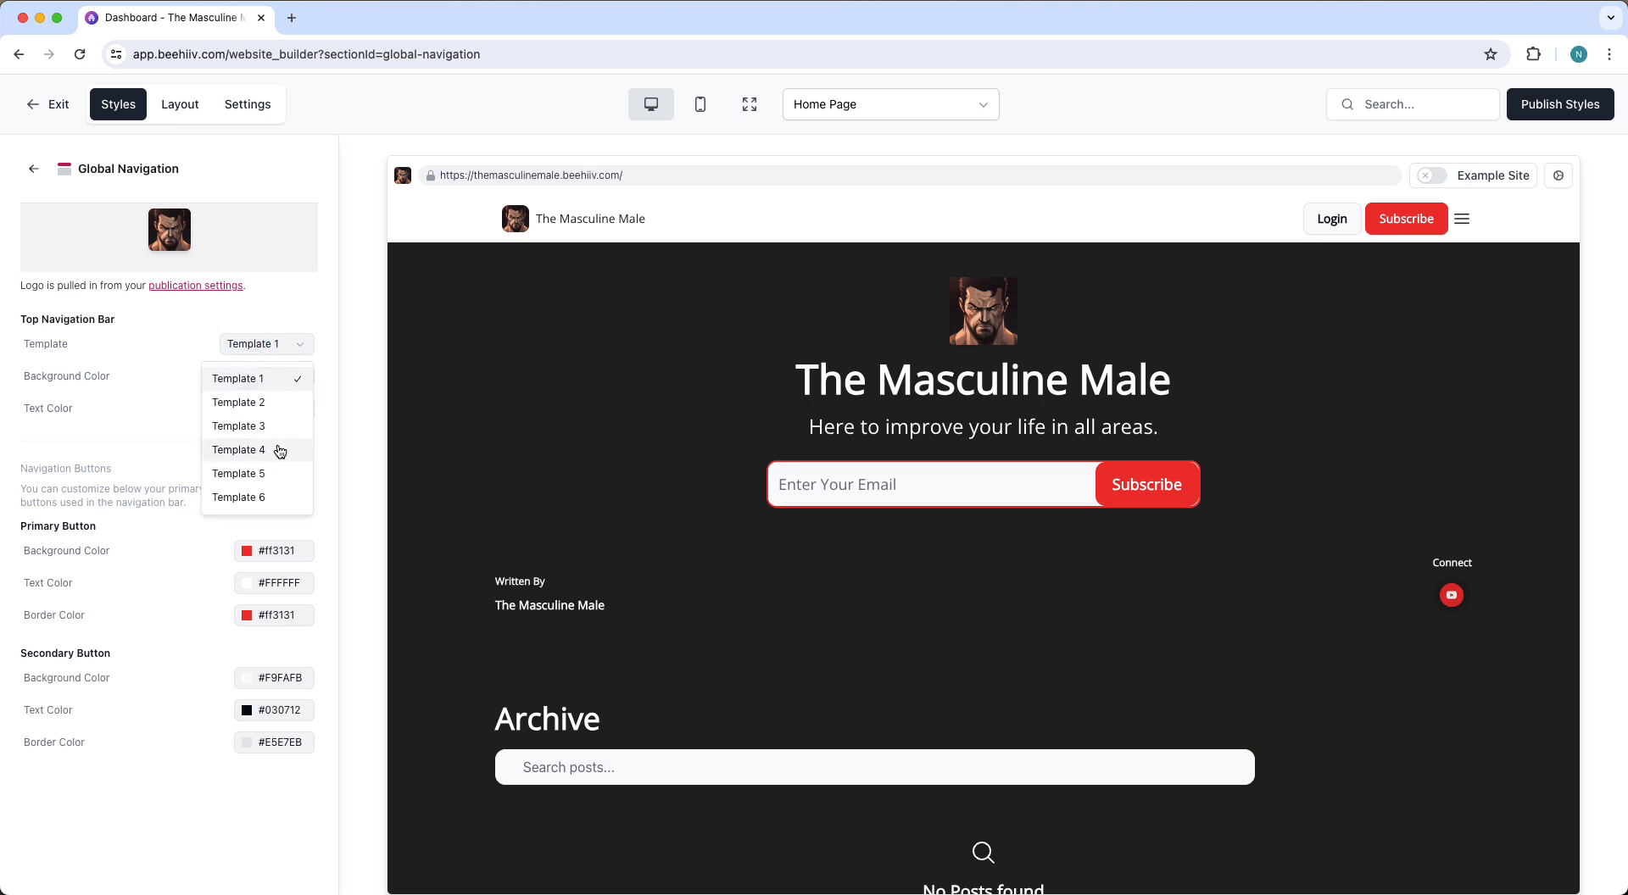
{"action": "left_click", "coordinate": [227, 448]}
{"action": "left_click", "coordinate": [262, 351]}
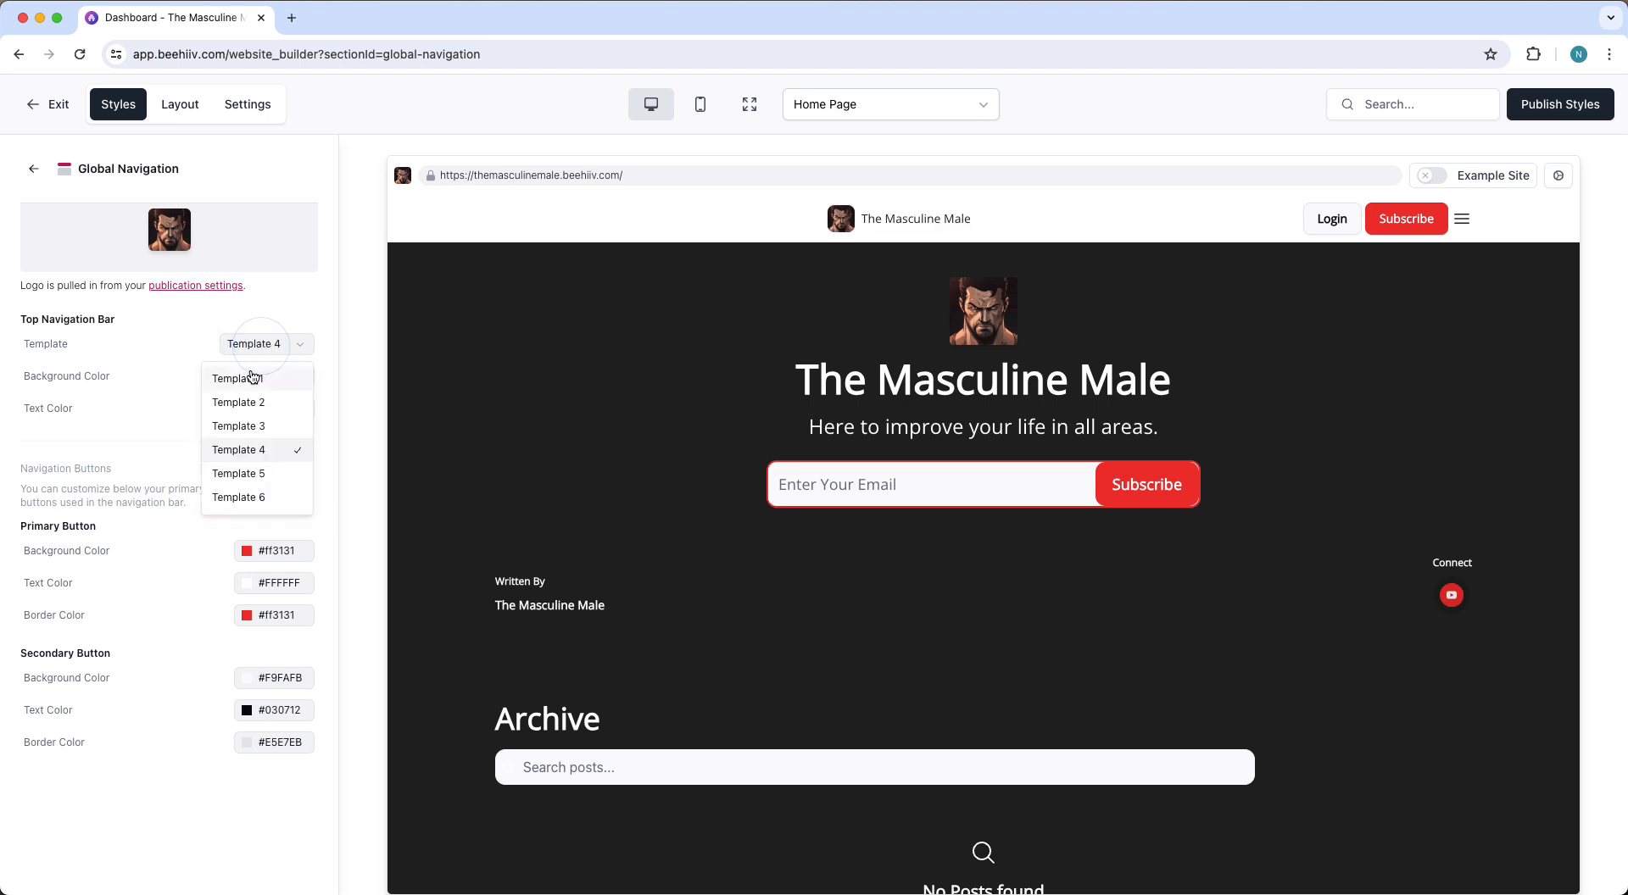
{"action": "left_click", "coordinate": [251, 375]}
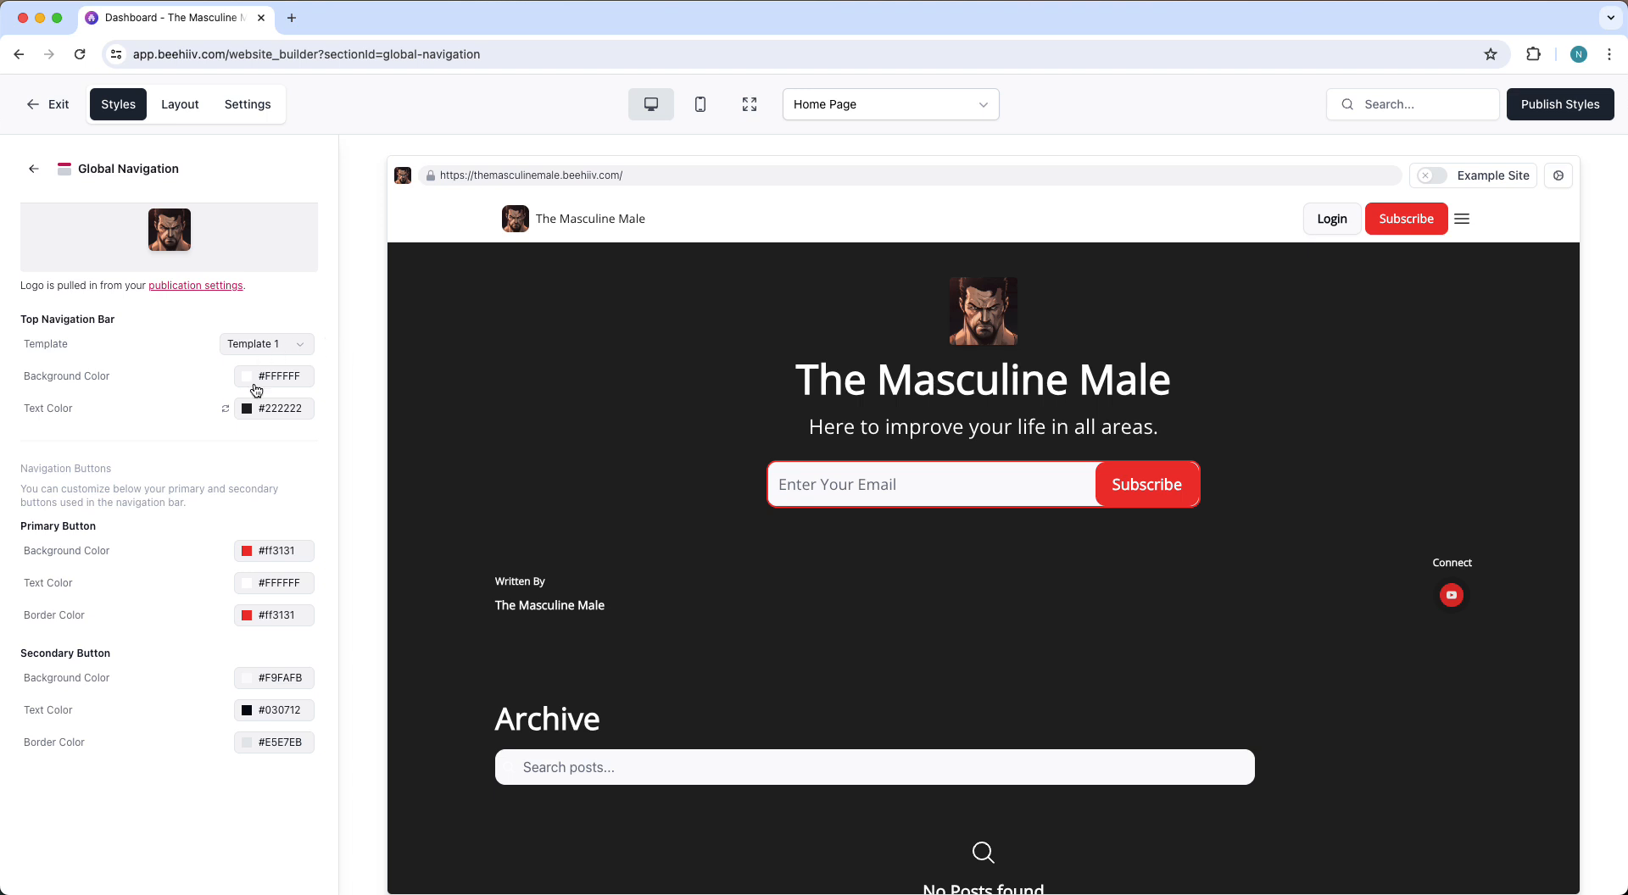
{"action": "scroll", "coordinate": [169, 441], "scroll_direction": "down", "scroll_amount": 1}
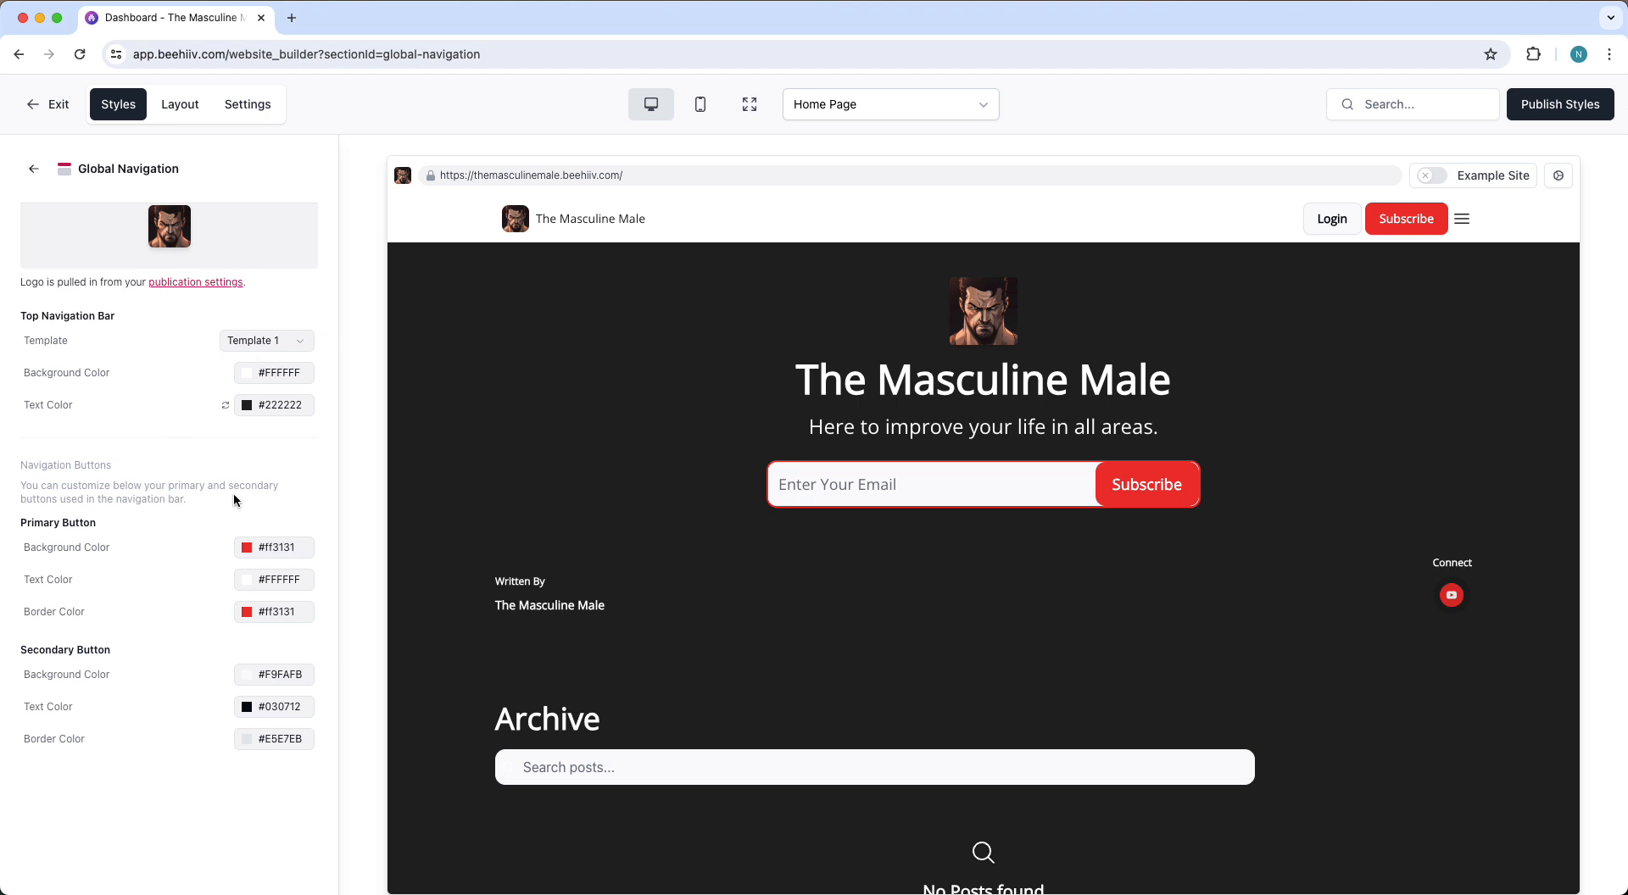
{"action": "left_click", "coordinate": [34, 169]}
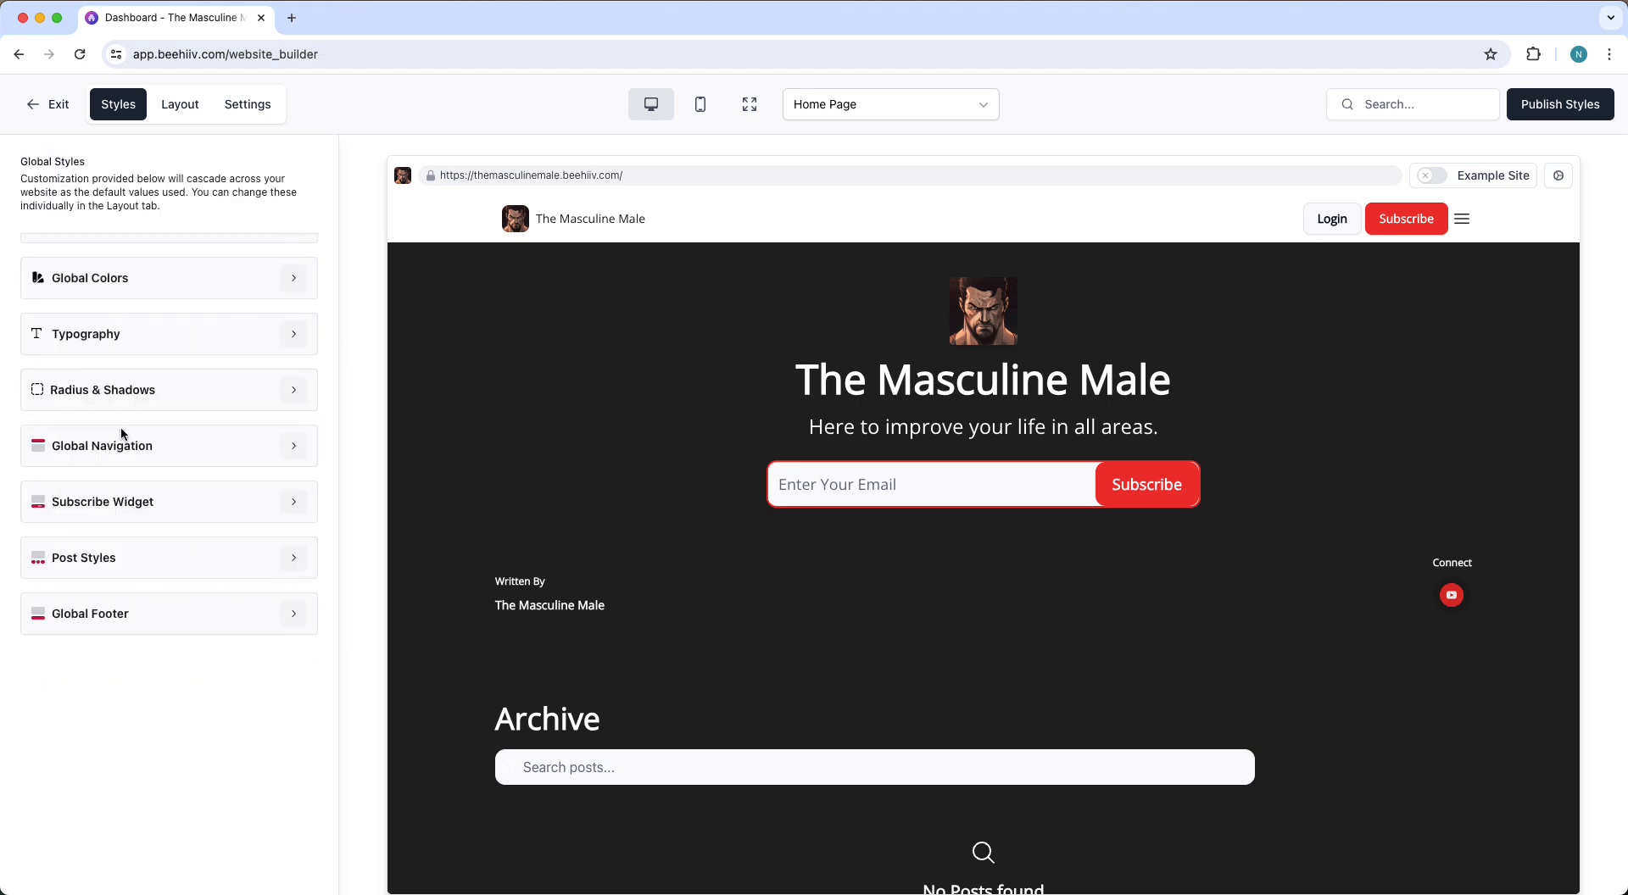
- Try Template 1 and Template 3 for the subscribe widget, restore Template 2 and leave the Subscribe Widget settings
{"action": "left_click", "coordinate": [289, 563]}
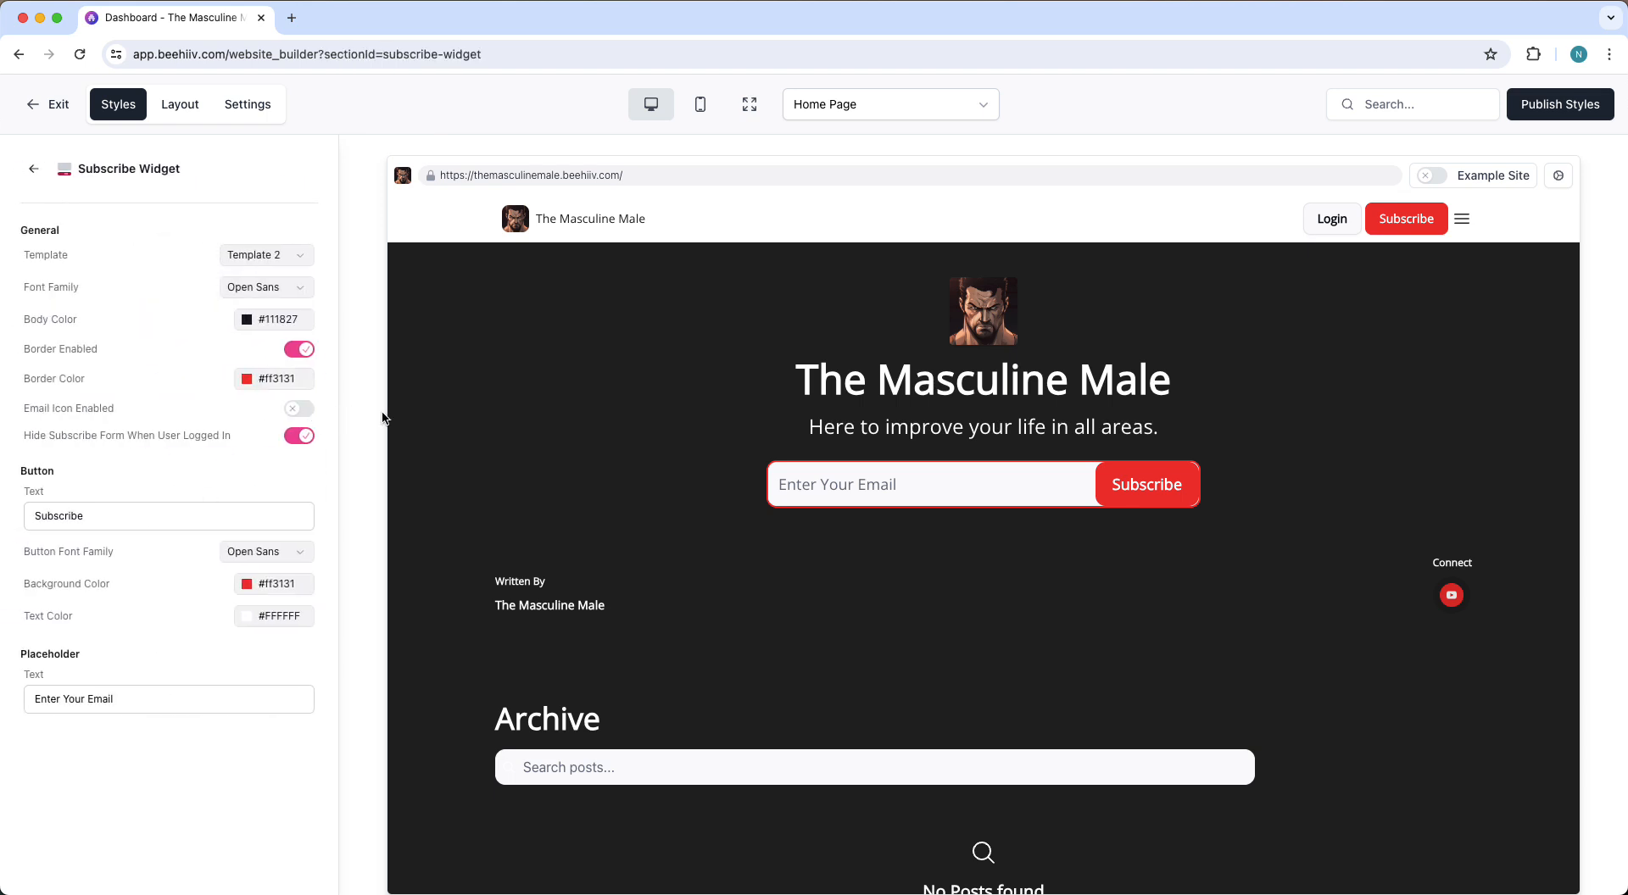
{"action": "left_click", "coordinate": [261, 256]}
{"action": "left_click", "coordinate": [236, 289]}
{"action": "left_click", "coordinate": [297, 257]}
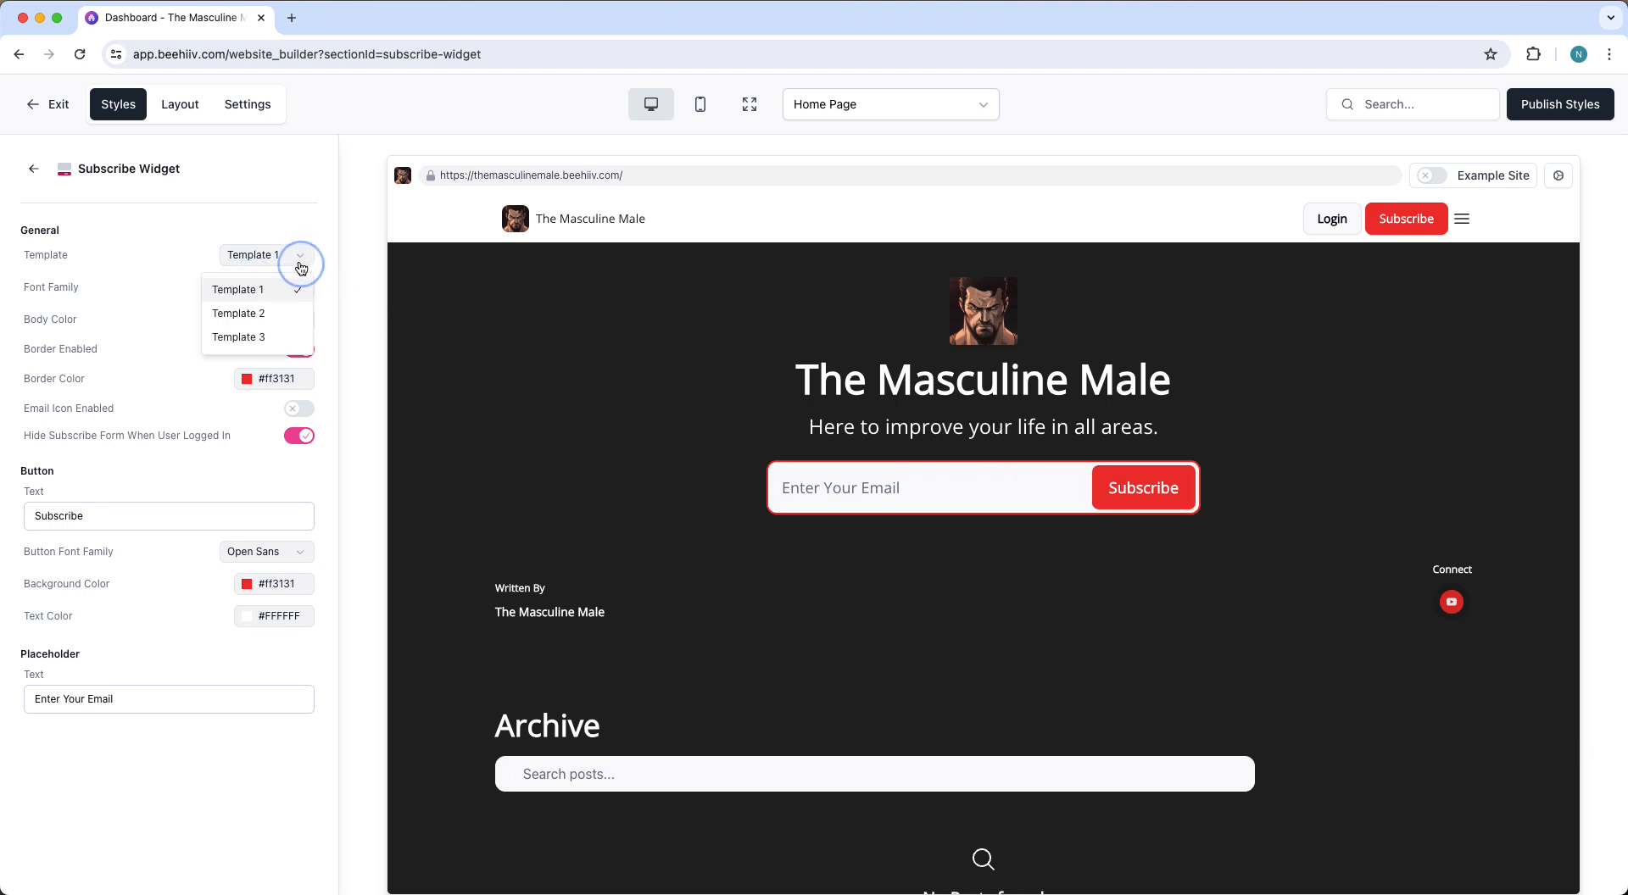
{"action": "left_click", "coordinate": [270, 339]}
{"action": "left_click", "coordinate": [260, 256]}
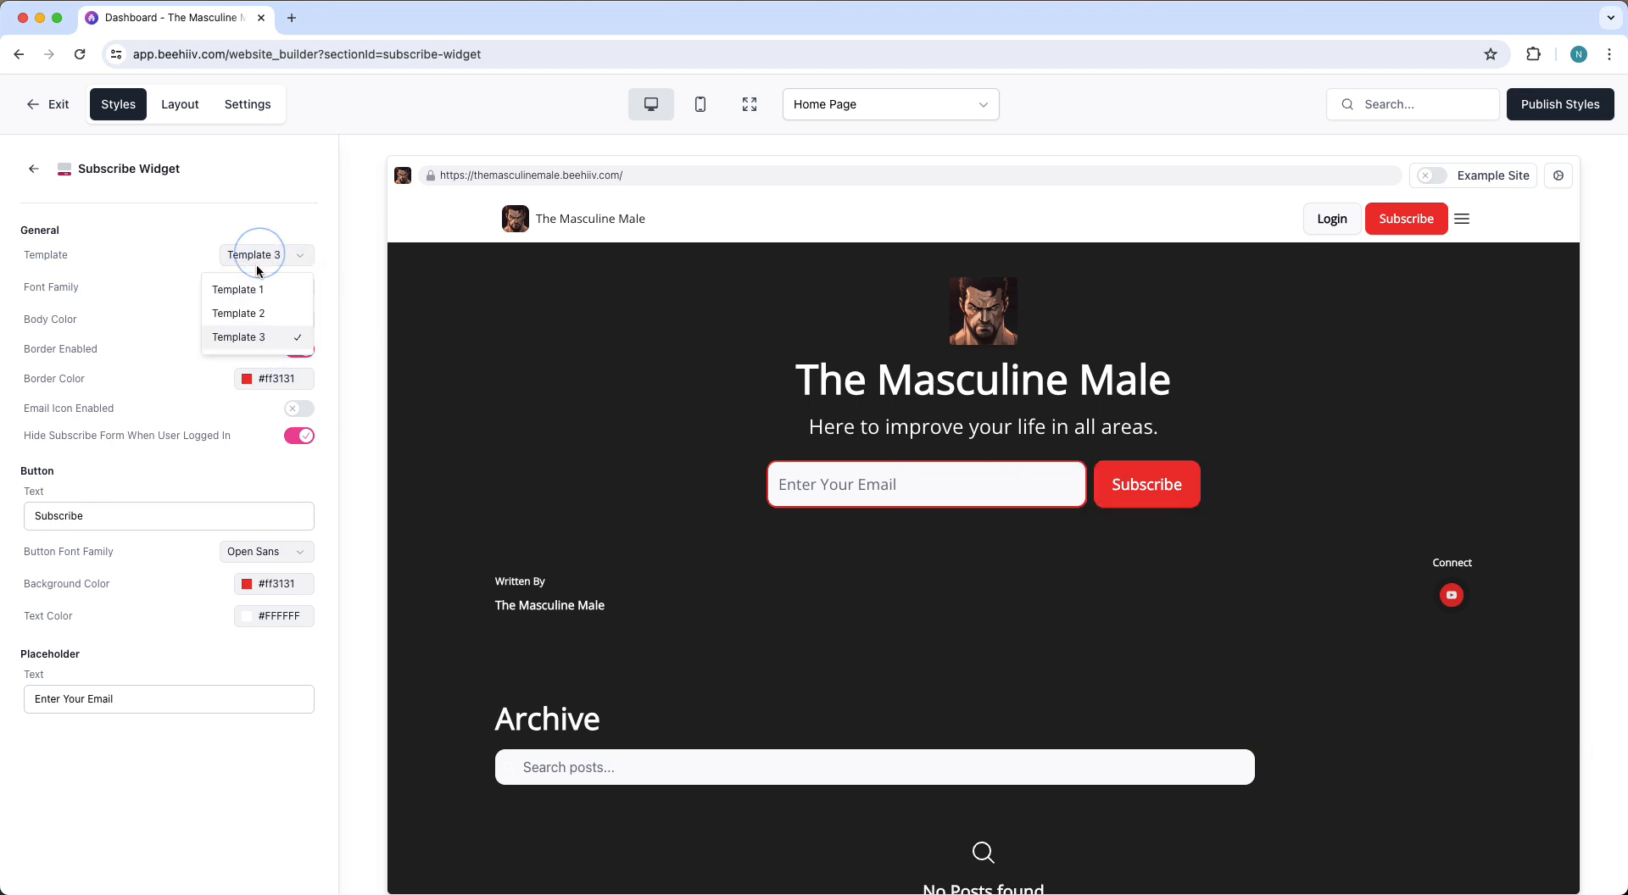
{"action": "left_click", "coordinate": [218, 312]}
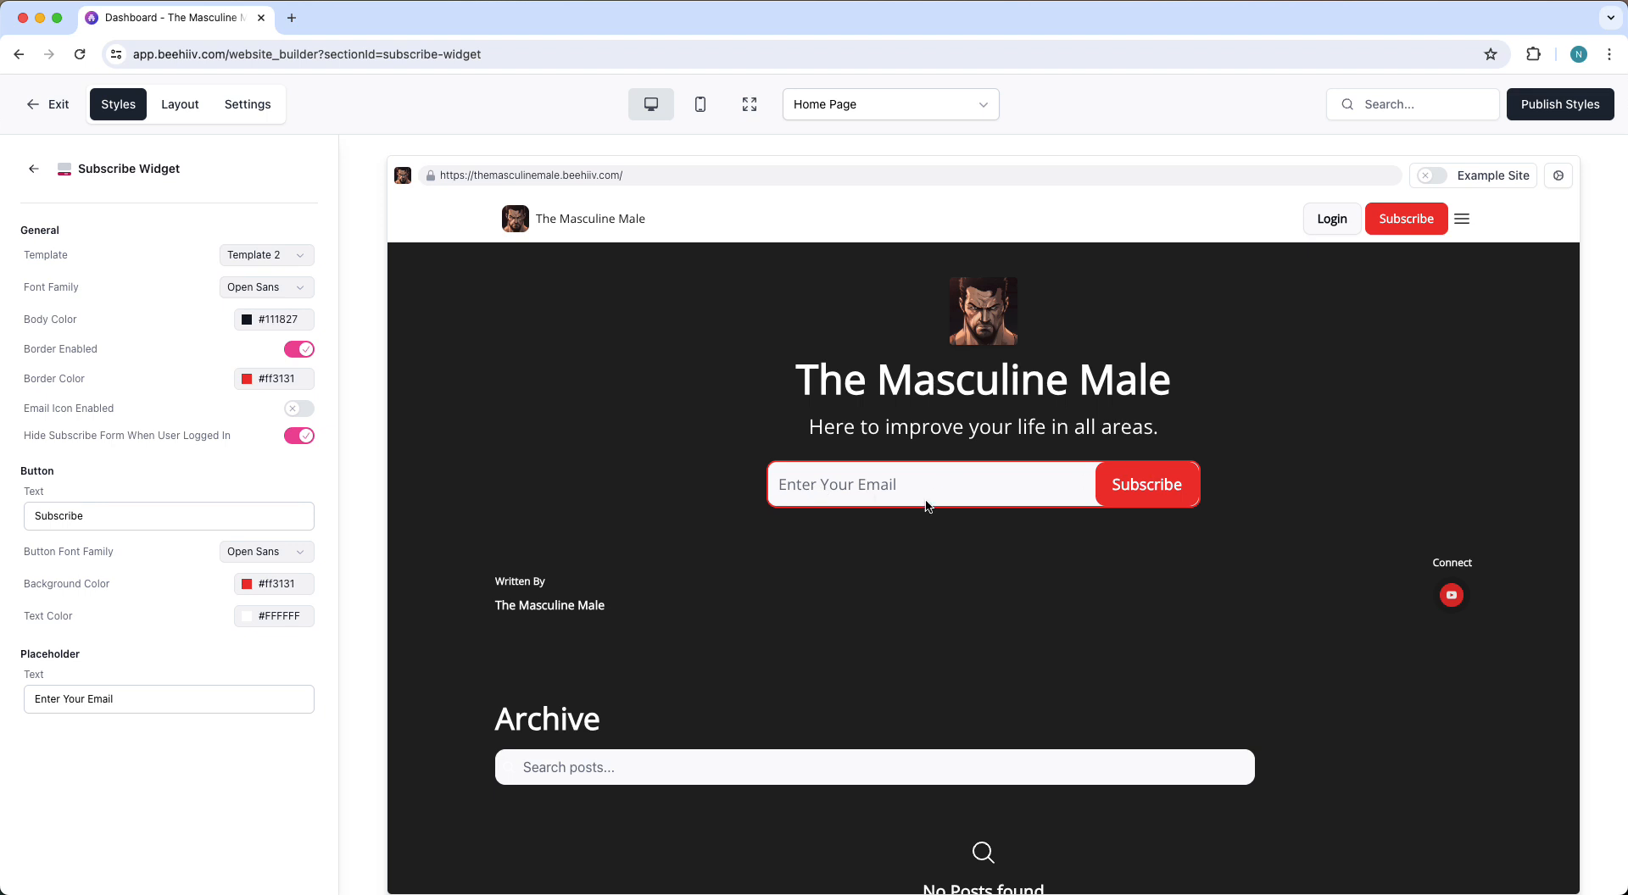
{"action": "left_click", "coordinate": [34, 169]}
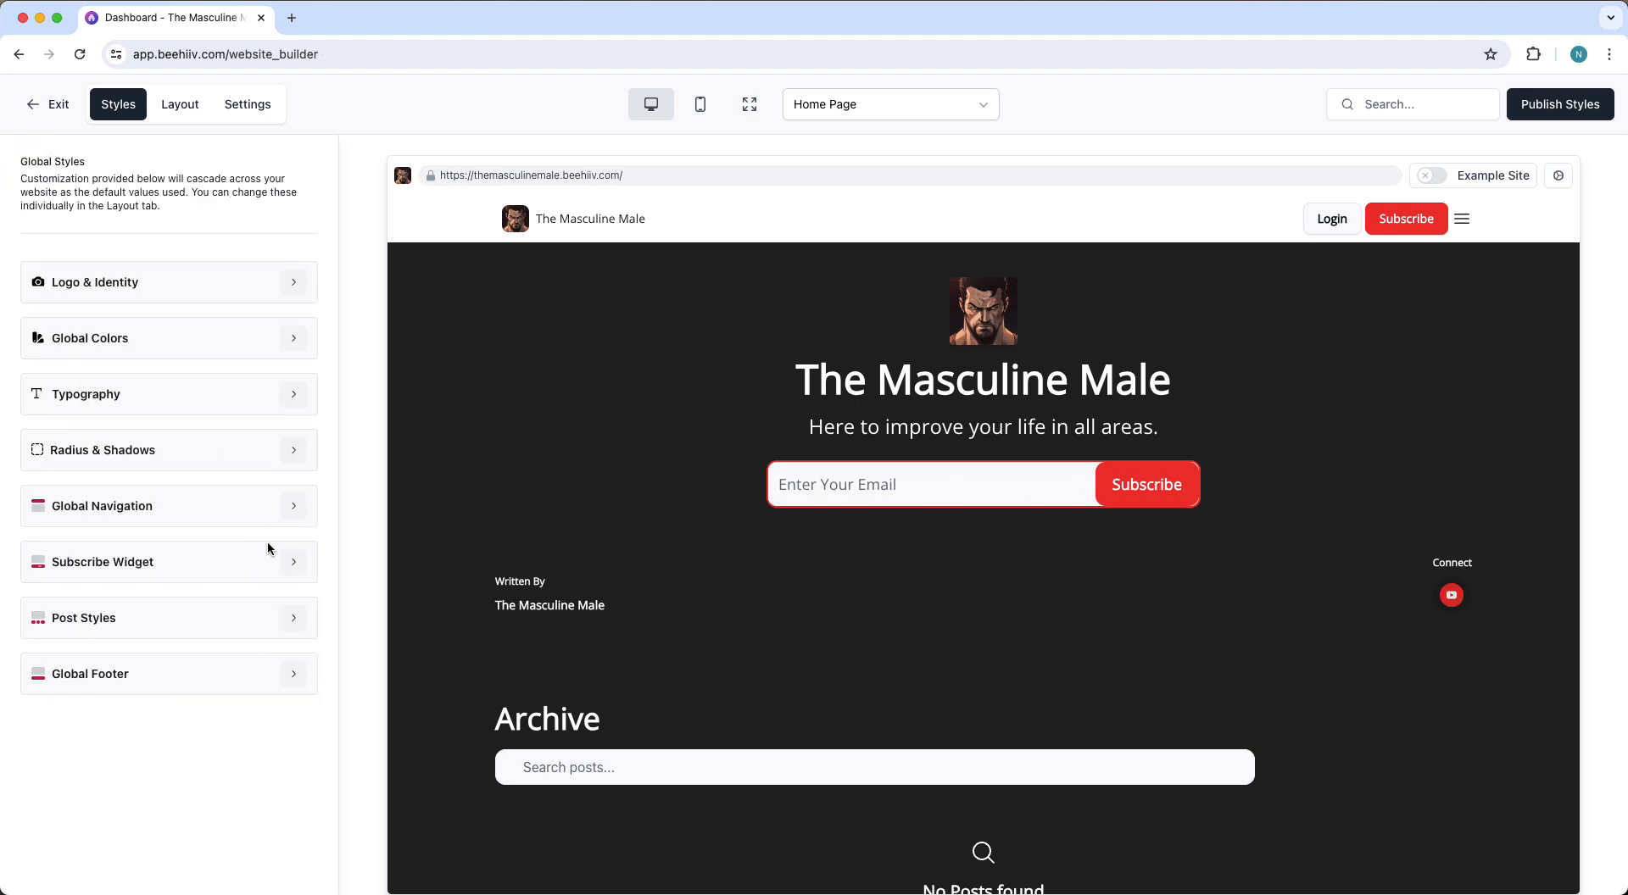
- Review the Post Styles options for the post page, home page header and post cards, and return to Global Styles
{"action": "left_click", "coordinate": [293, 622]}
{"action": "scroll", "coordinate": [552, 622], "scroll_direction": "down", "scroll_amount": 4}
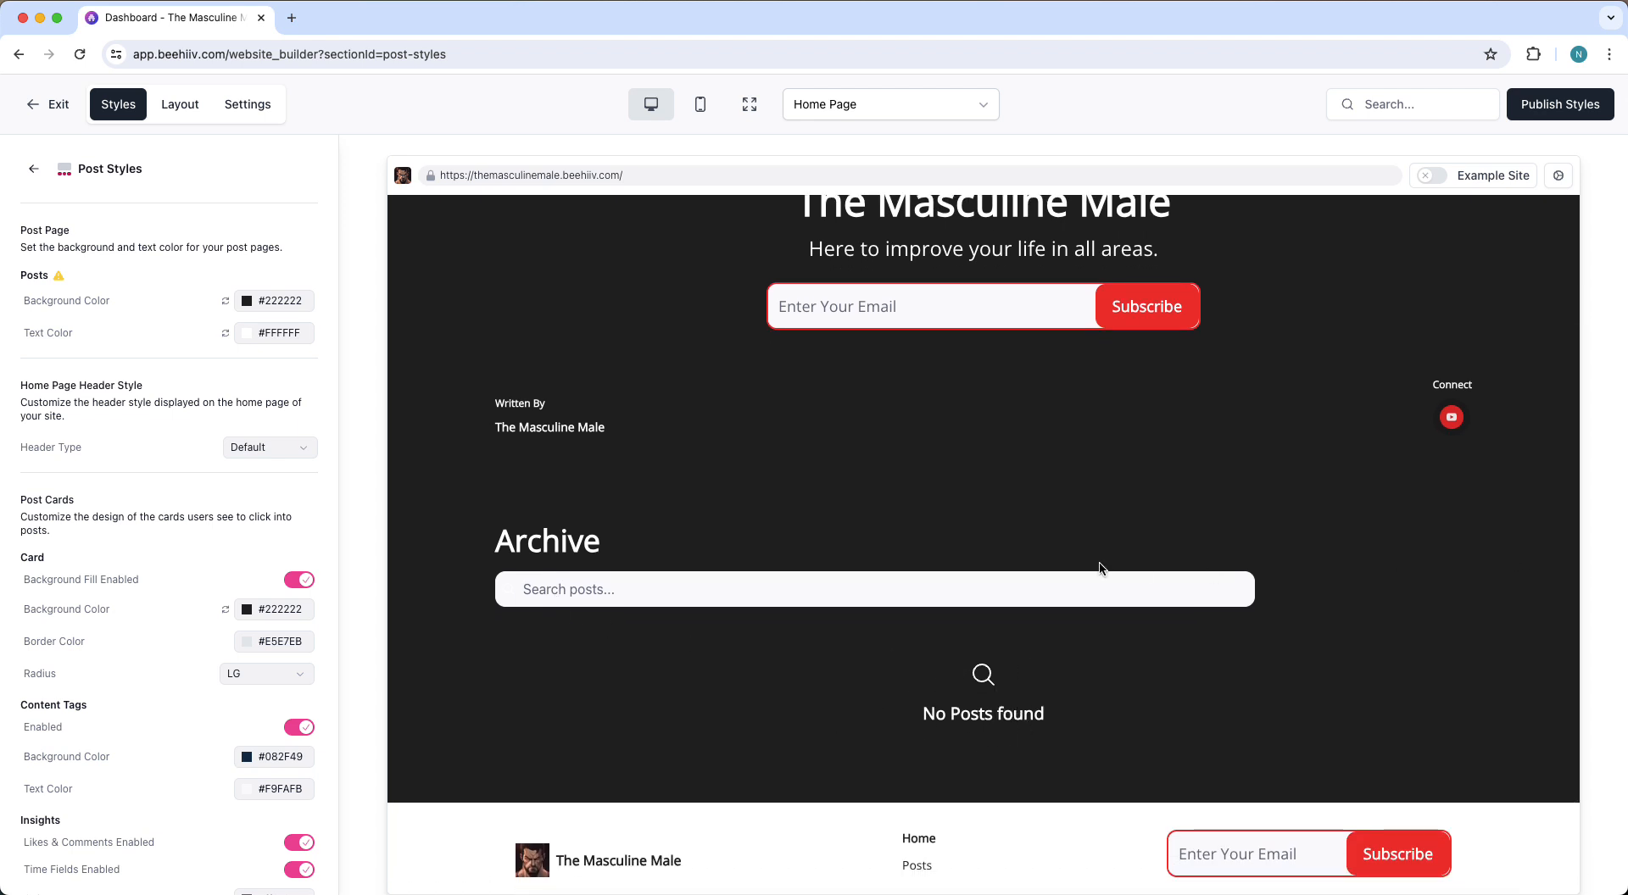
{"action": "scroll", "coordinate": [116, 379], "scroll_direction": "down", "scroll_amount": 5}
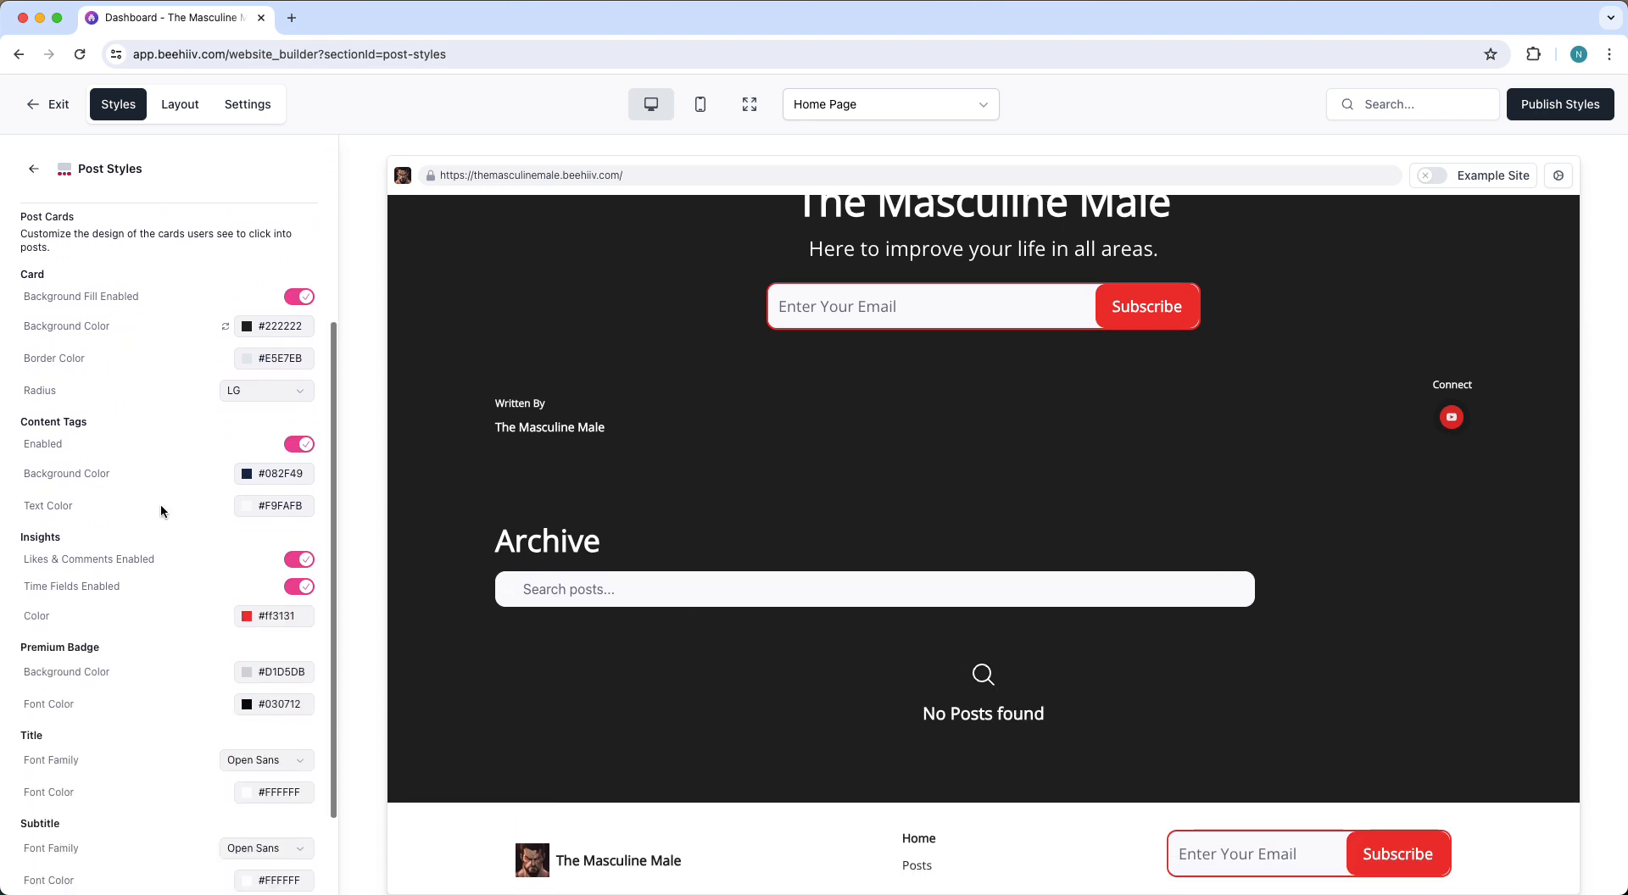
{"action": "scroll", "coordinate": [127, 509], "scroll_direction": "down", "scroll_amount": 2}
{"action": "scroll", "coordinate": [124, 531], "scroll_direction": "up", "scroll_amount": 6}
{"action": "left_click", "coordinate": [28, 173]}
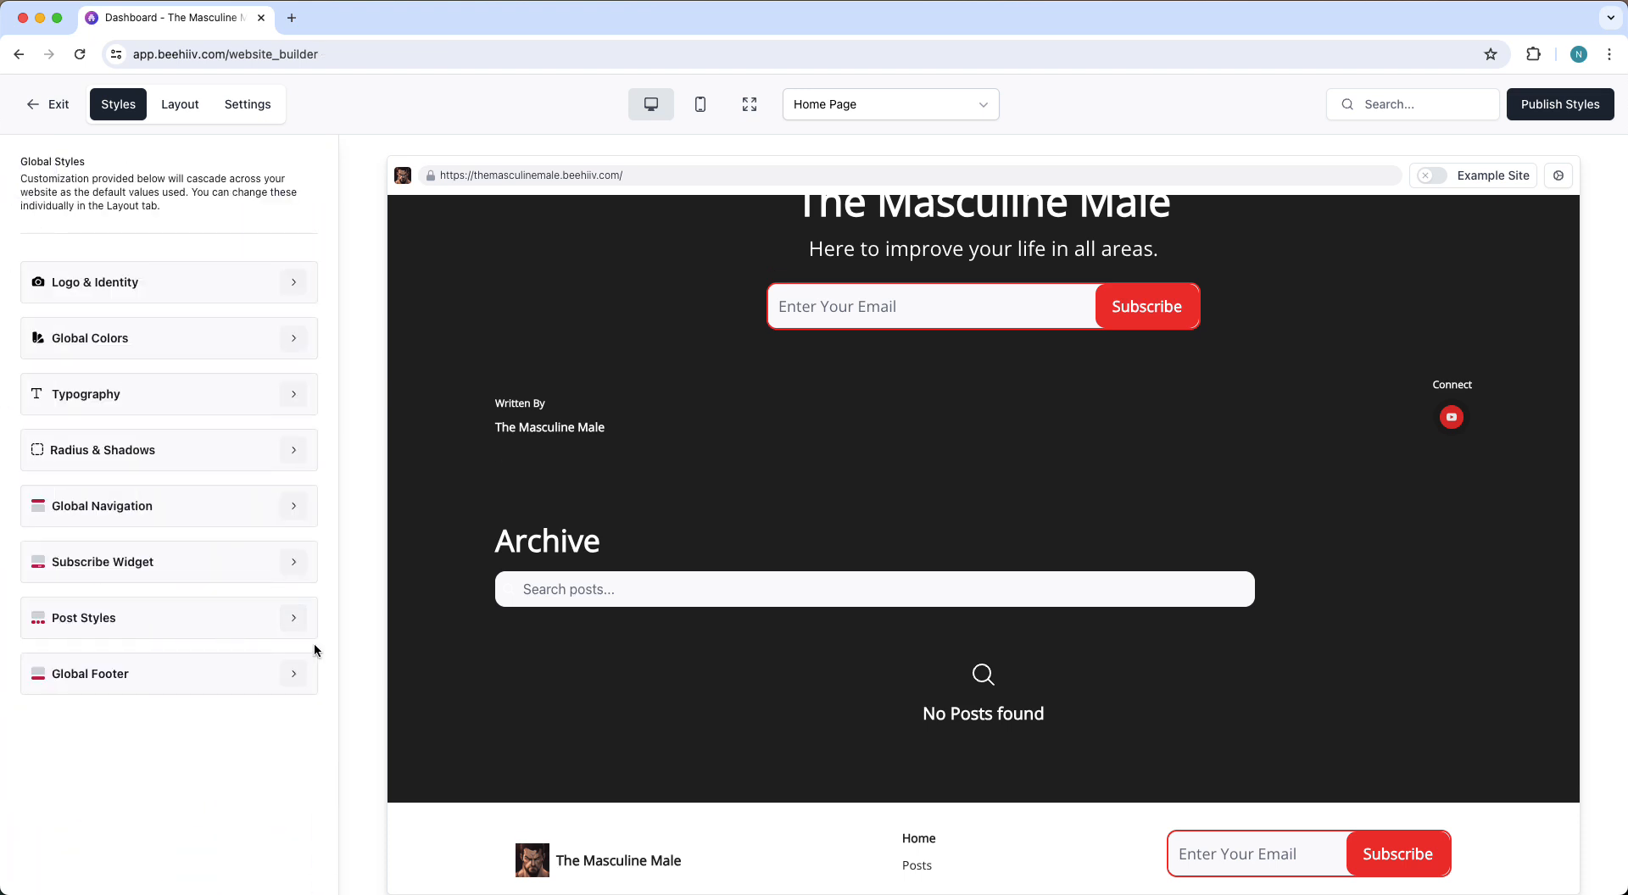
- Review the Global Footer color and link options against the site preview, and open the website and page settings
{"action": "left_click", "coordinate": [293, 671]}
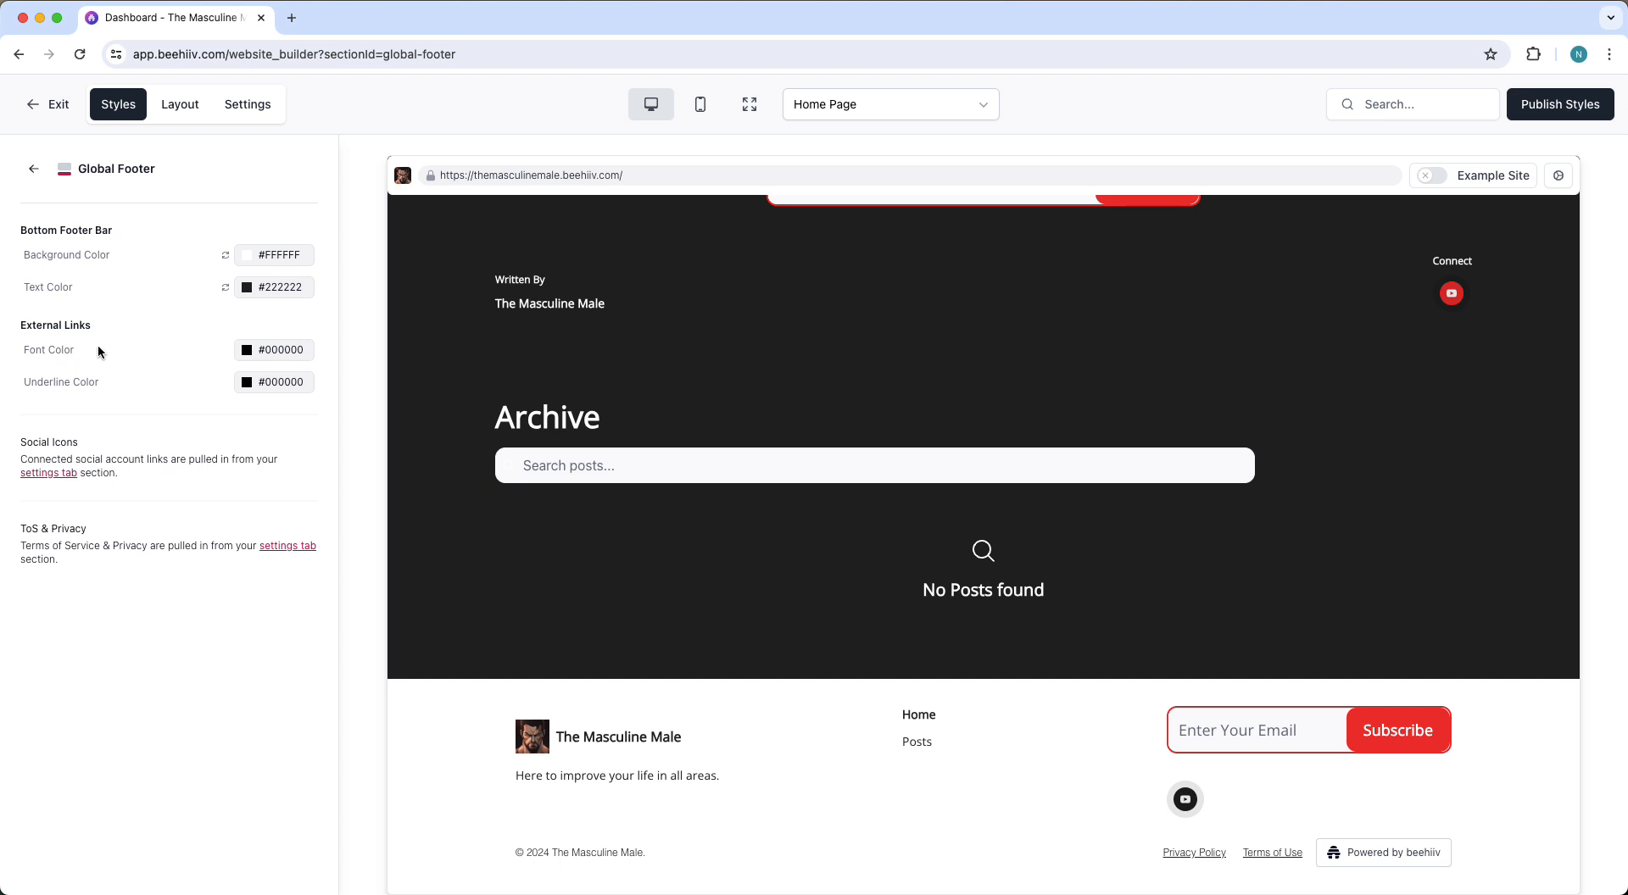
{"action": "scroll", "coordinate": [690, 456], "scroll_direction": "up", "scroll_amount": 3}
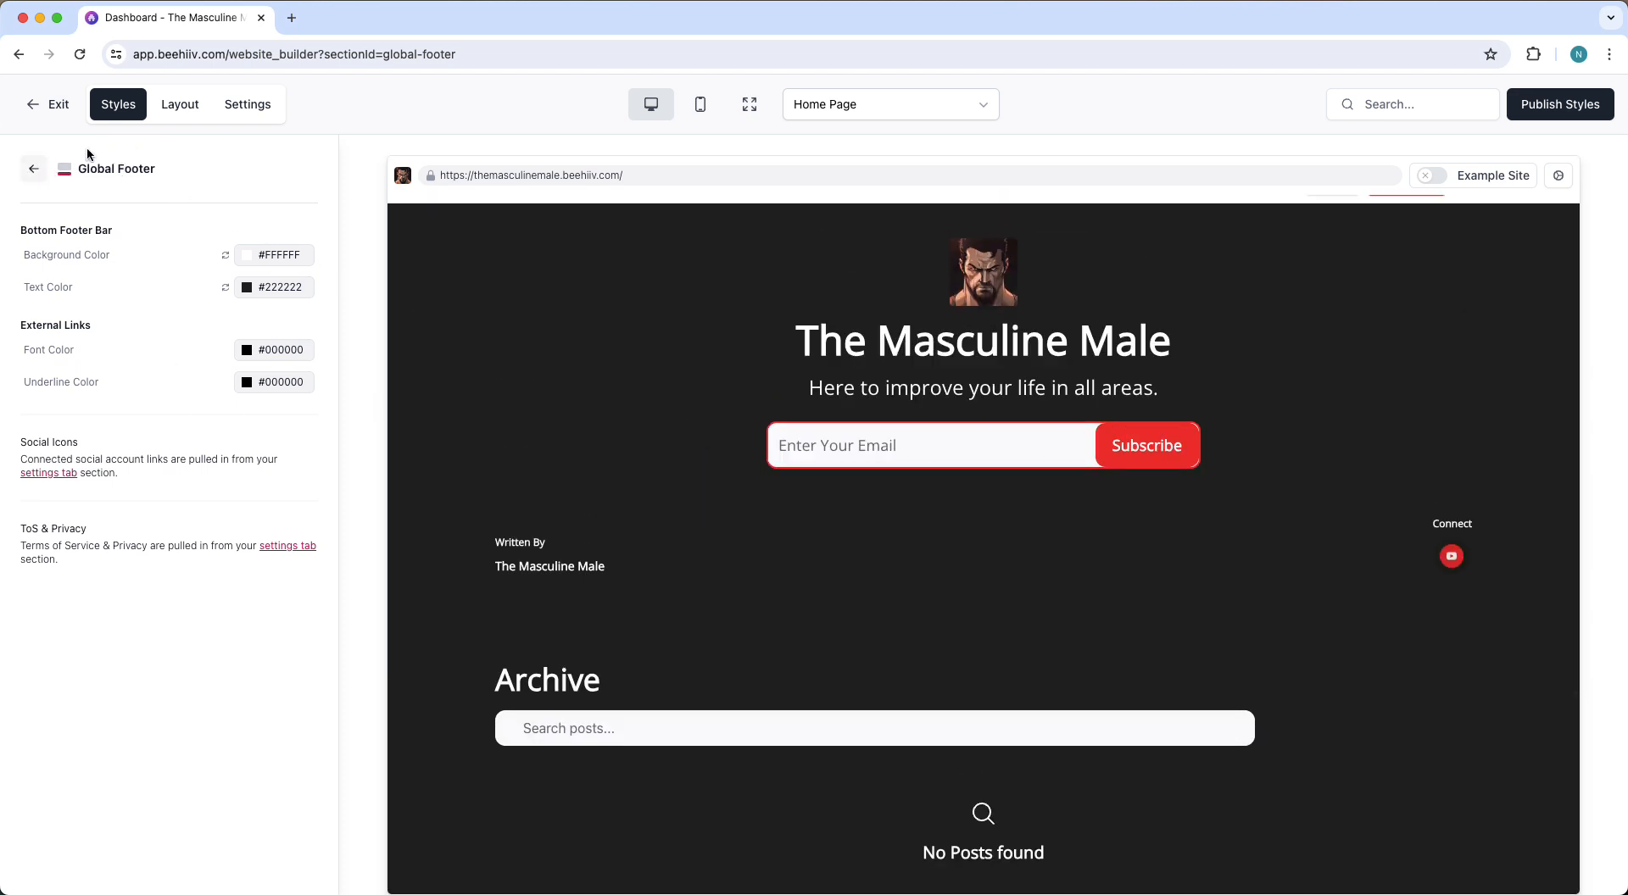
{"action": "left_click", "coordinate": [179, 104]}
{"action": "left_click", "coordinate": [247, 105]}
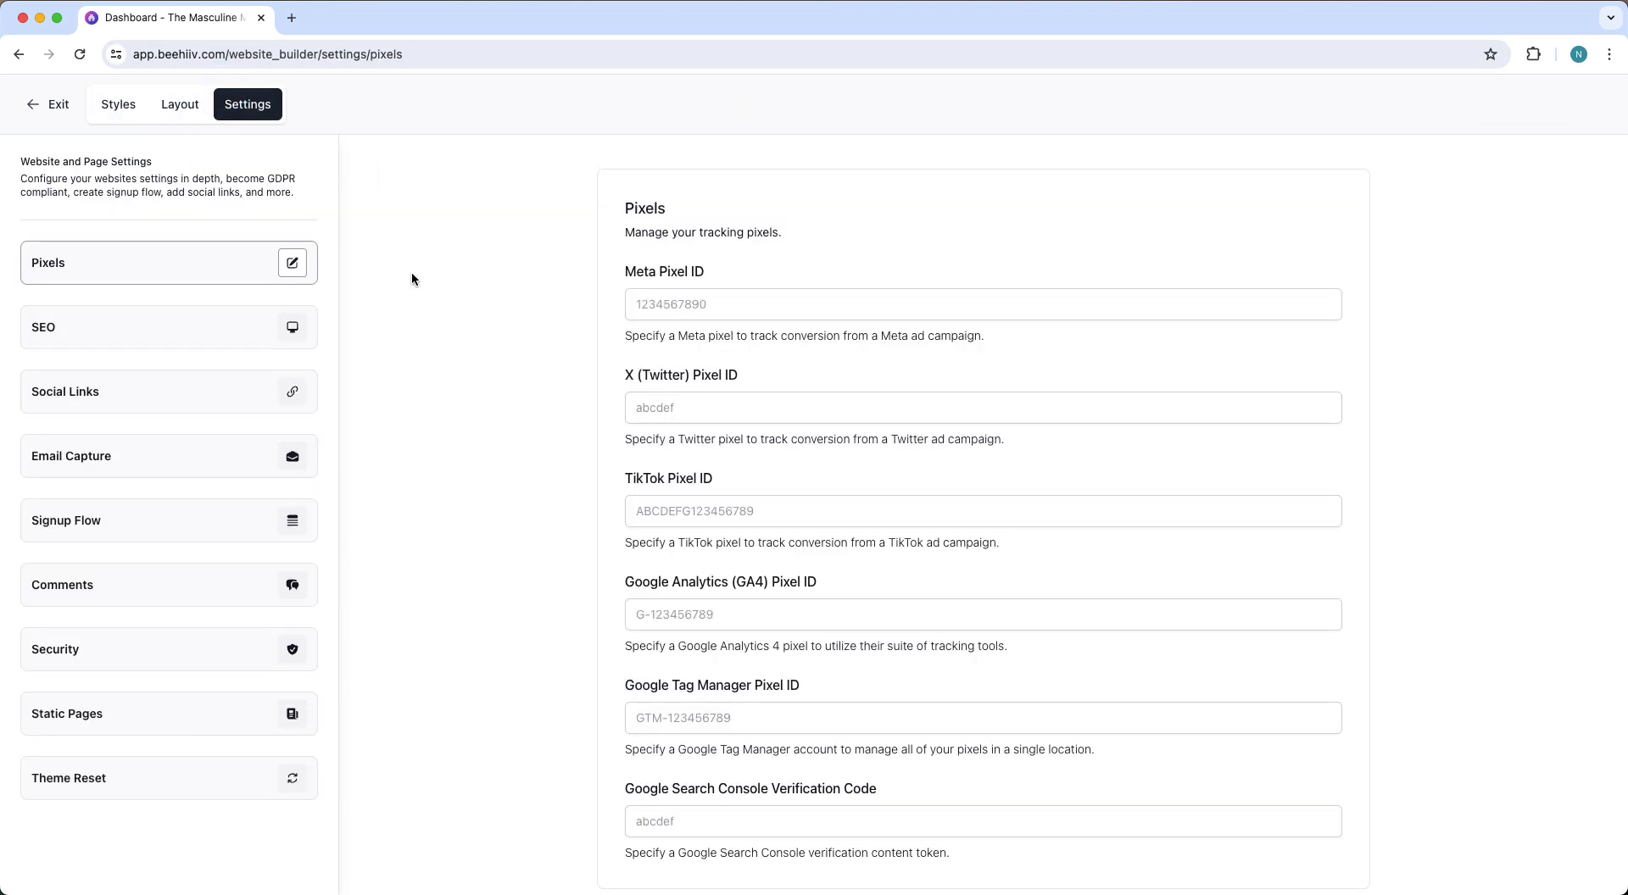